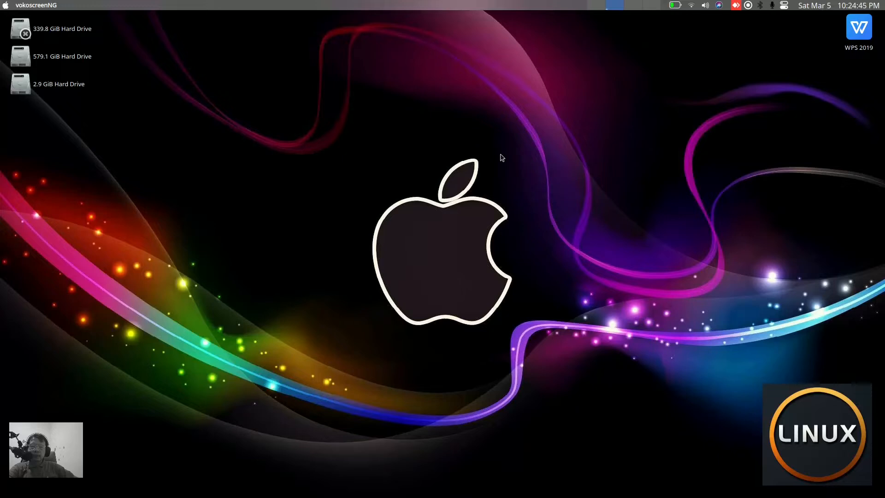
Open the sistem_operasi.pdf document and VMware Workstation Player from the dock
{"action": "mouse_move", "coordinate": [595, 496]}
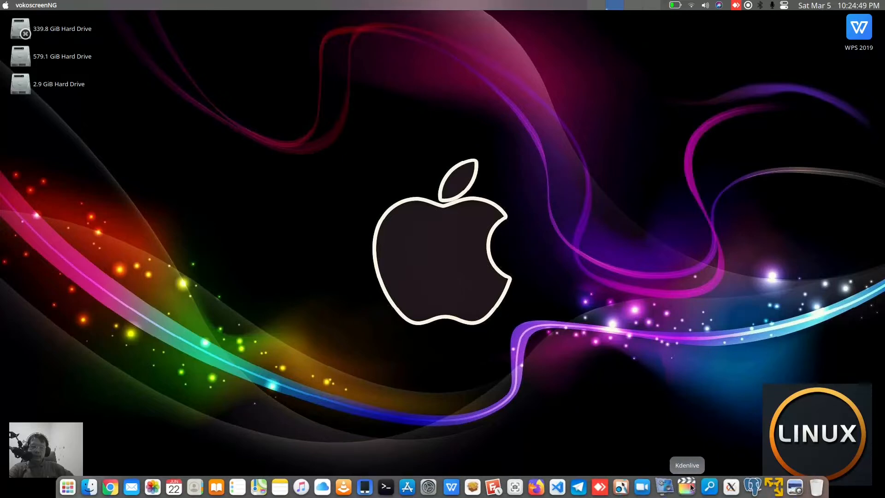
{"action": "left_click", "coordinate": [792, 488]}
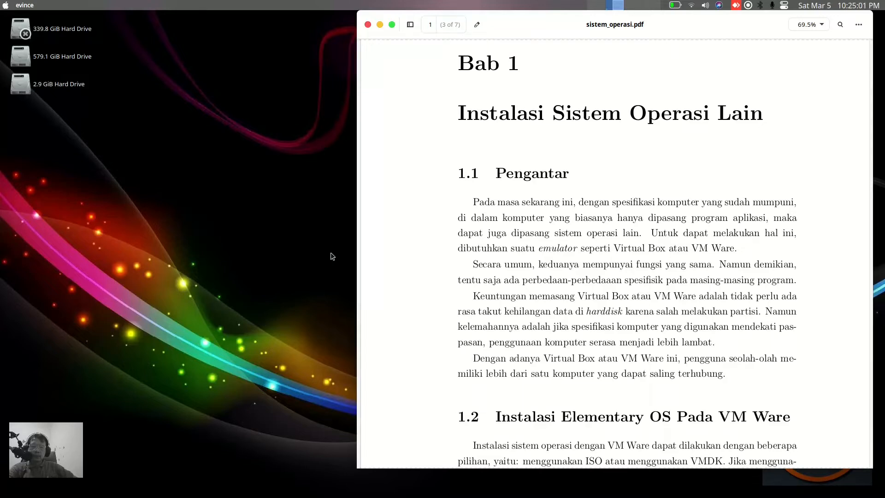
{"action": "mouse_move", "coordinate": [754, 493]}
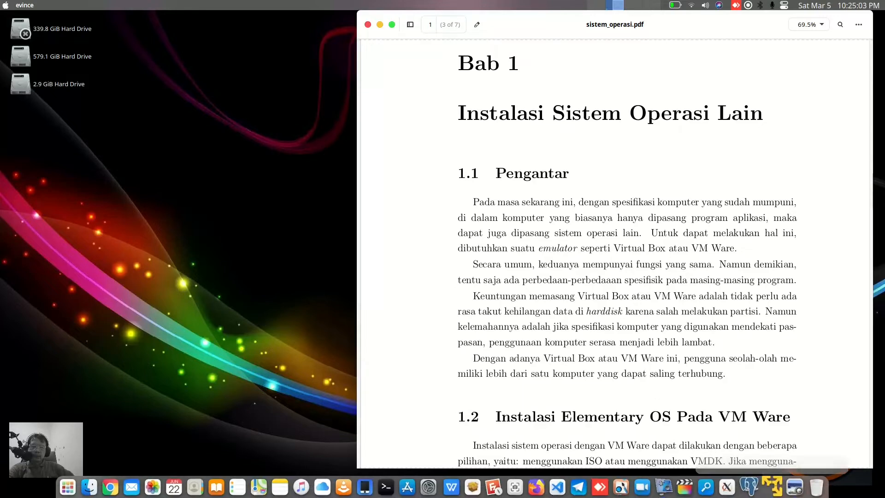
{"action": "left_click", "coordinate": [773, 486]}
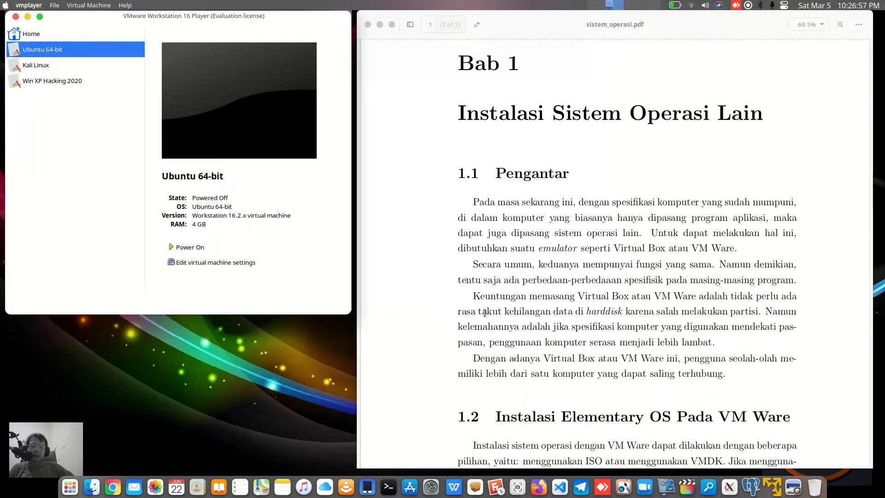
Highlight the phrase "takut kehilangan" in the introduction paragraph of the PDF, then clear the selection
{"action": "left_click_drag", "start_coordinate": [478, 312], "coordinate": [545, 308]}
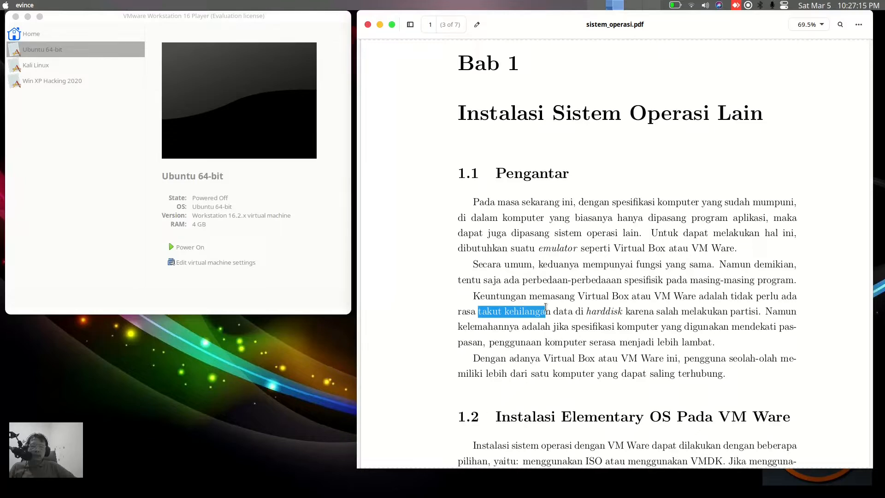
{"action": "left_click", "coordinate": [603, 313]}
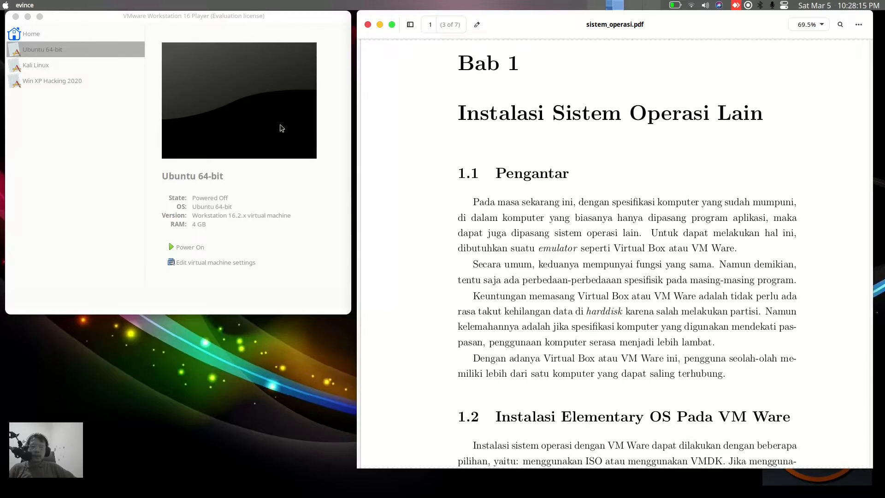
{"action": "left_click", "coordinate": [28, 17]}
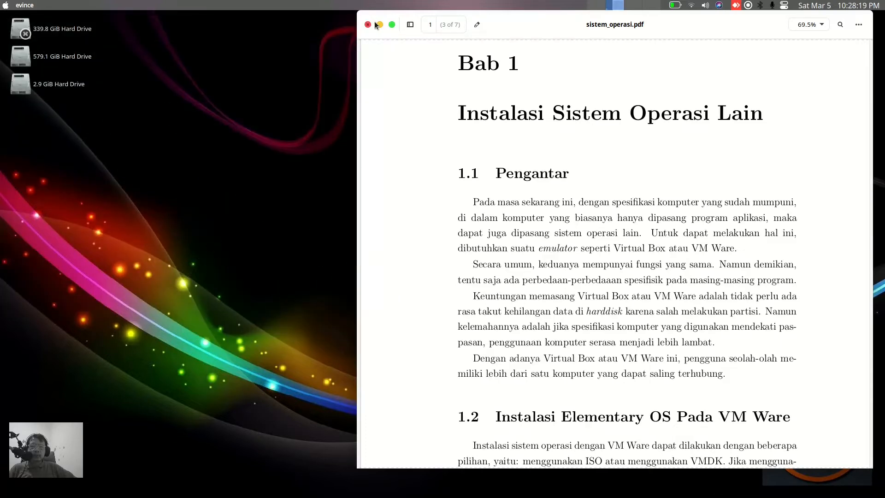
{"action": "left_click", "coordinate": [380, 25]}
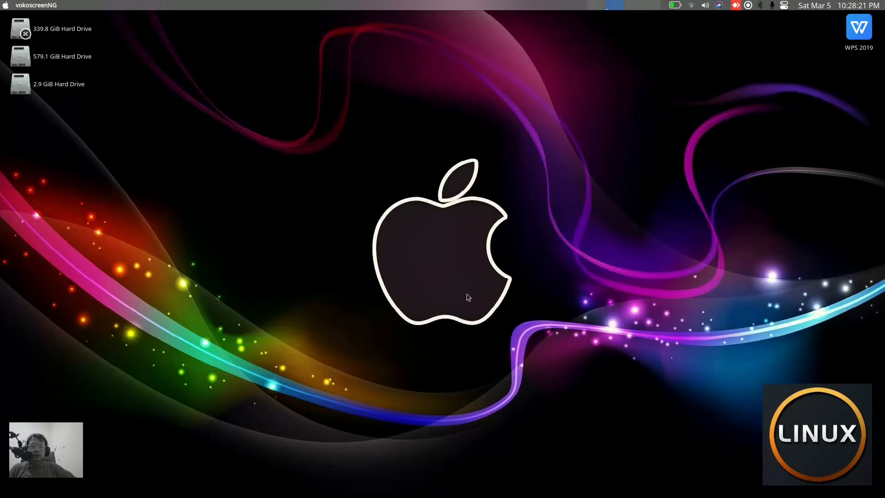
{"action": "mouse_move", "coordinate": [579, 486]}
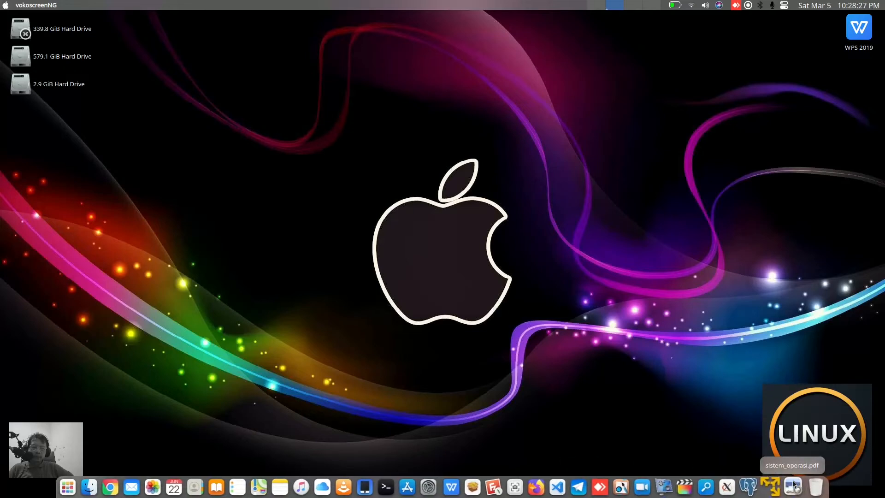
{"action": "left_click", "coordinate": [793, 485]}
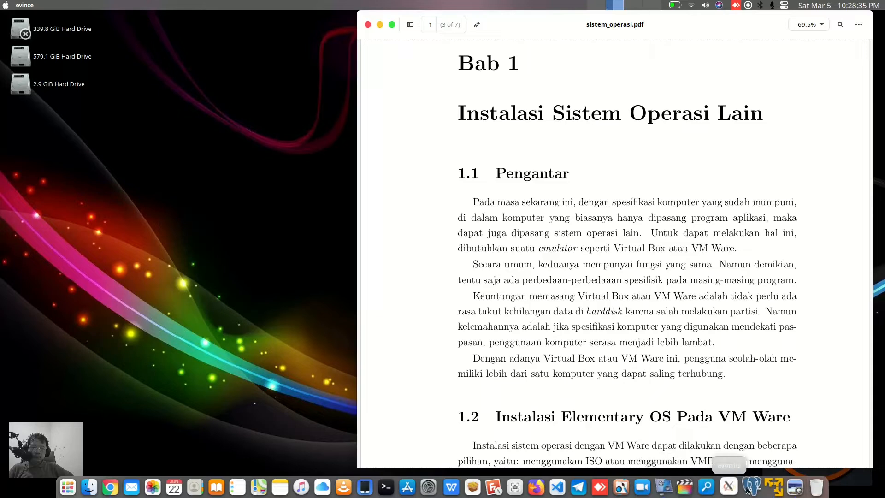
{"action": "left_click", "coordinate": [770, 487]}
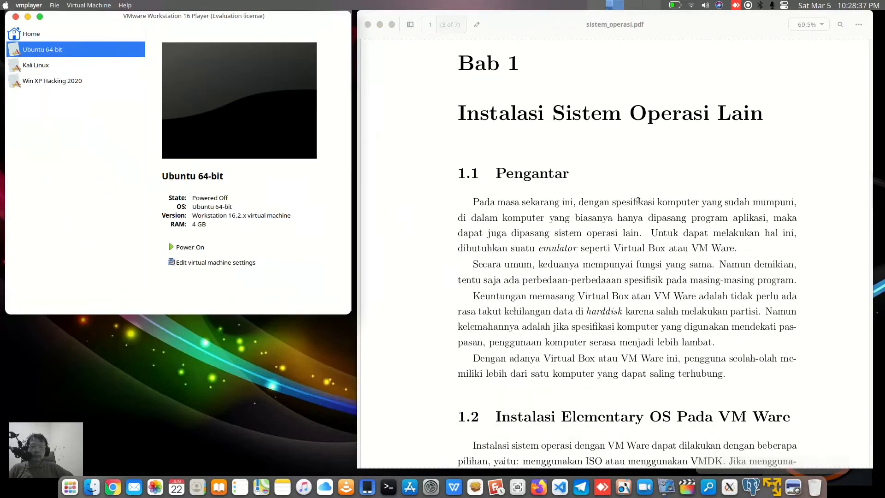
Scroll the PDF to the numbered installation steps on page 2 and highlight "Elementary OS" in step 1
{"action": "scroll", "coordinate": [632, 189], "scroll_direction": "down", "scroll_amount": 6}
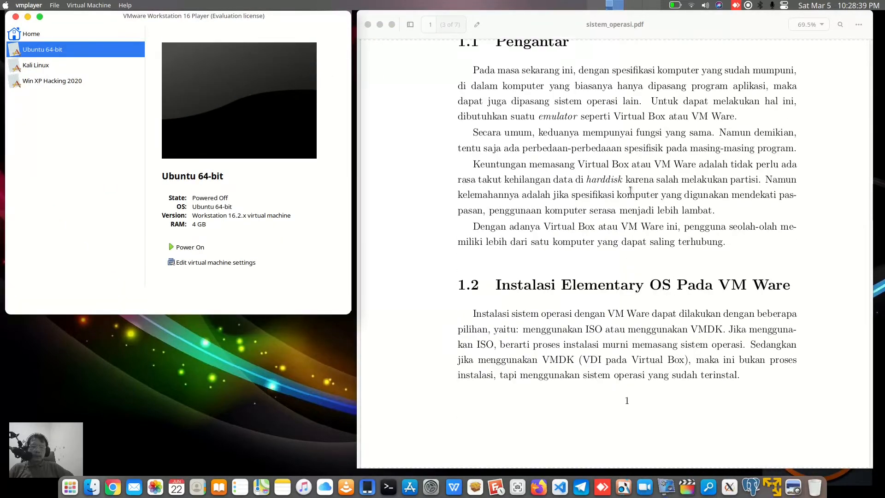
{"action": "scroll", "coordinate": [632, 194], "scroll_direction": "down", "scroll_amount": 3}
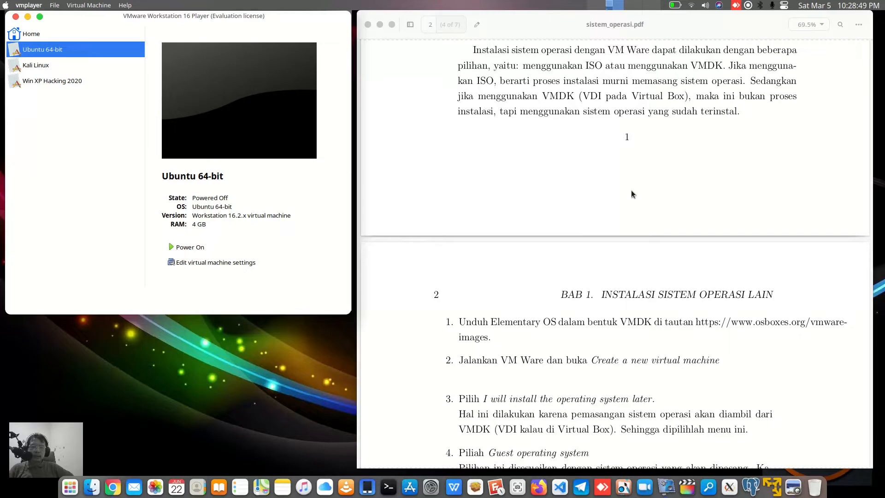
{"action": "left_click_drag", "start_coordinate": [490, 321], "coordinate": [553, 320]}
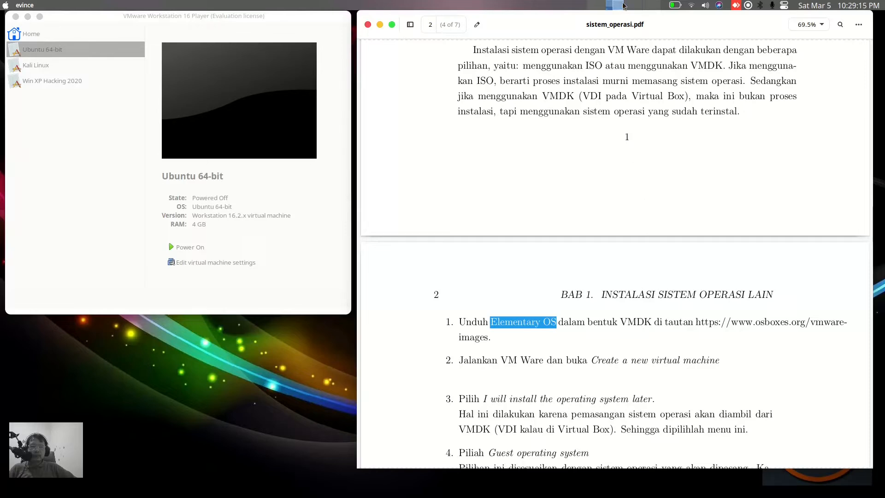
In Dolphin, browse the source folder of dwijim on the 579.1 GiB Hard Drive, including its ova subfolder
{"action": "left_click", "coordinate": [598, 6]}
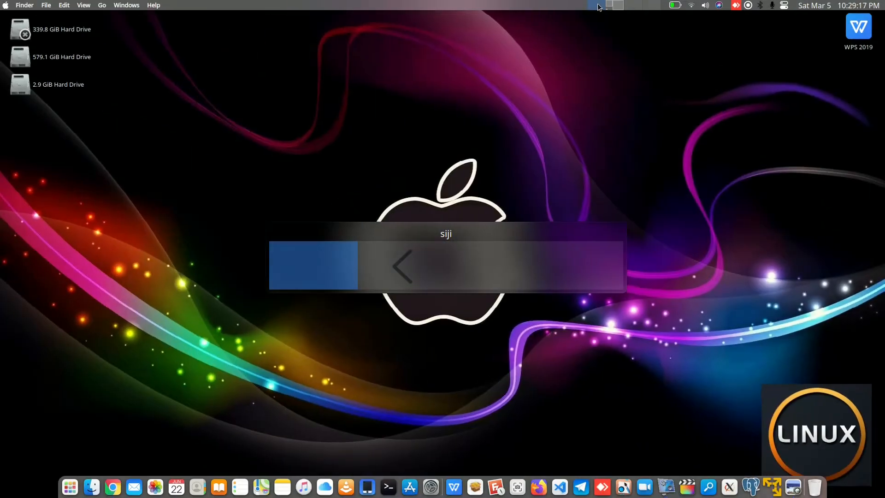
{"action": "left_click", "coordinate": [97, 490]}
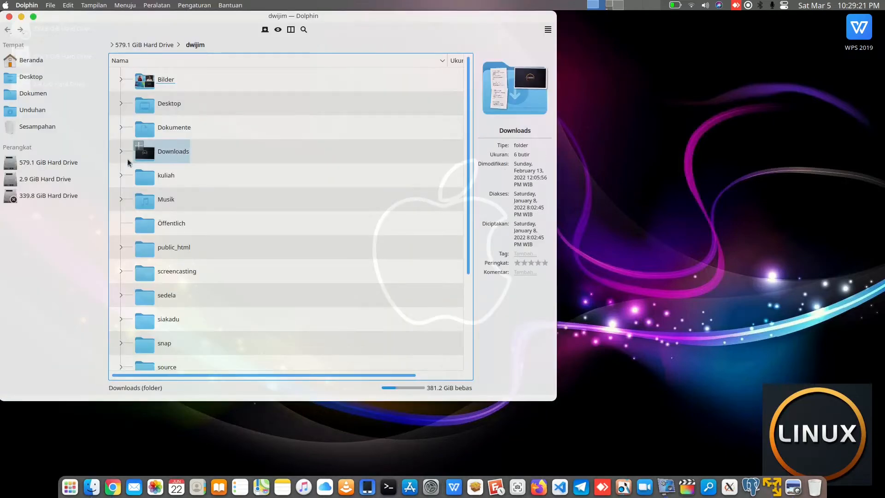
{"action": "left_click", "coordinate": [70, 162]}
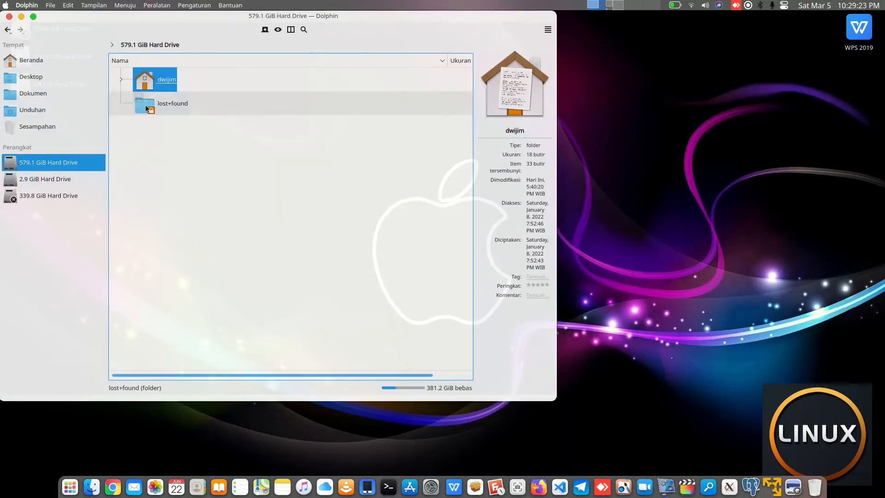
{"action": "double_click", "coordinate": [159, 79]}
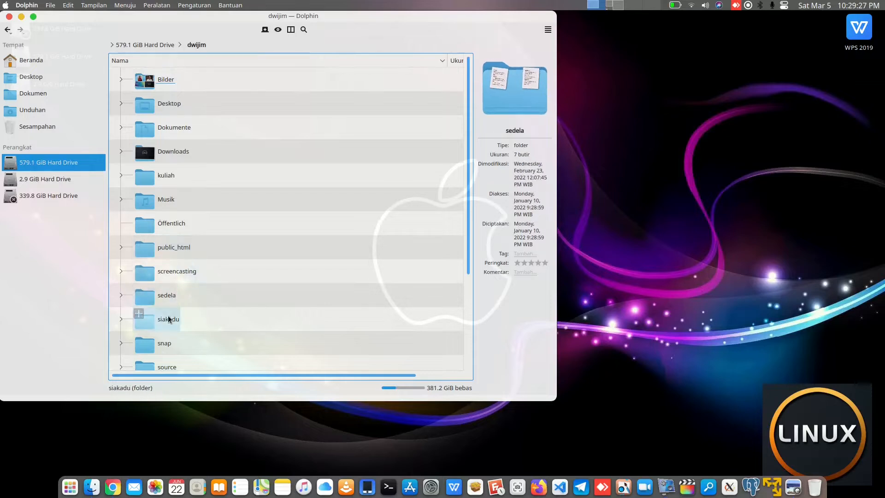
{"action": "scroll", "coordinate": [174, 334], "scroll_direction": "down", "scroll_amount": 3}
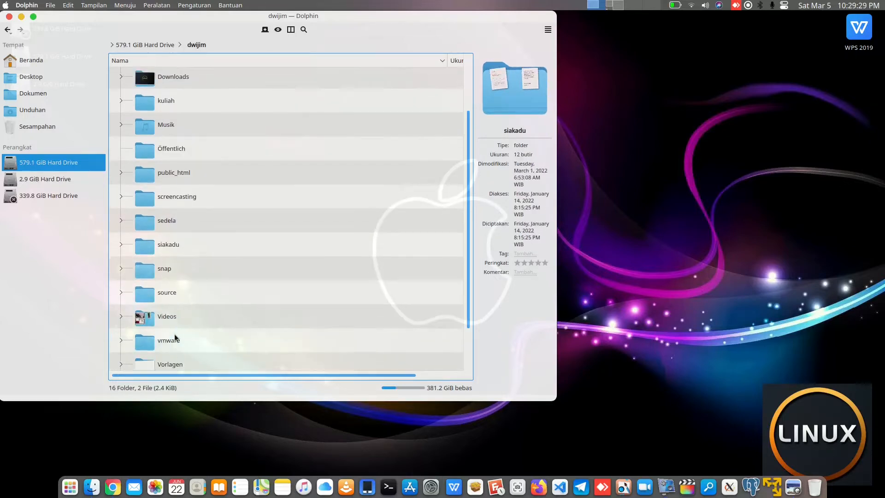
{"action": "left_click", "coordinate": [125, 290]}
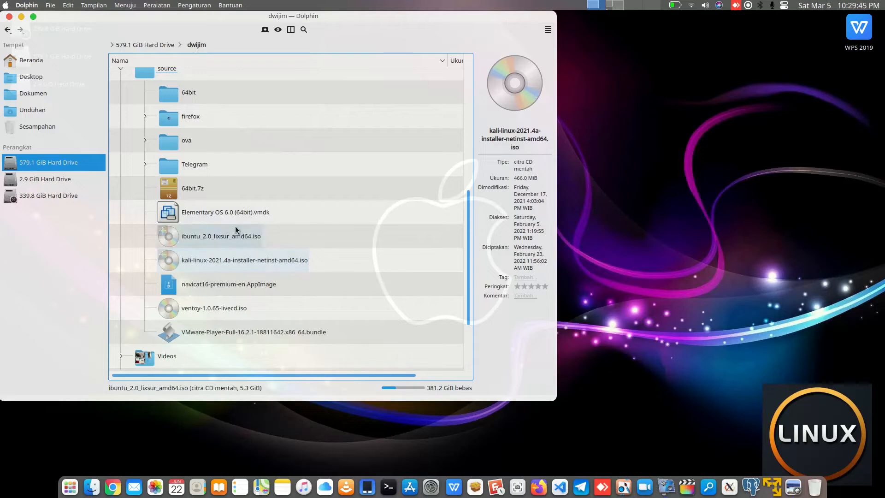
{"action": "left_click", "coordinate": [146, 141]}
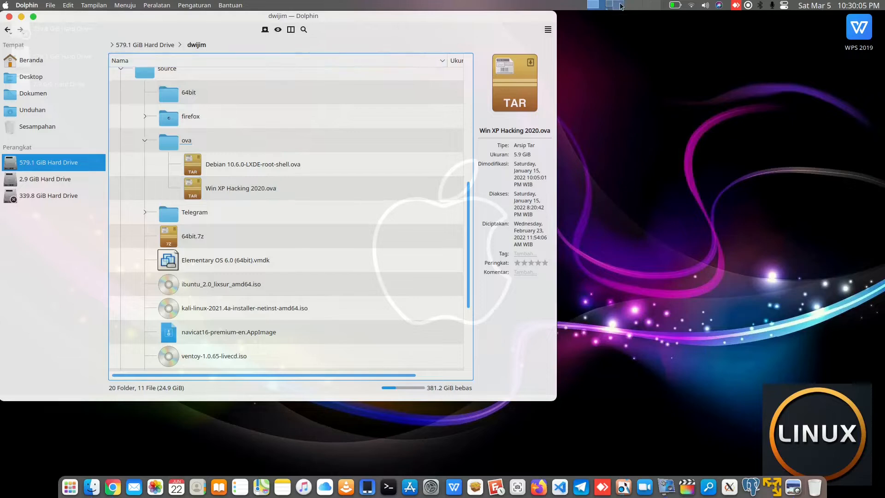
{"action": "left_click", "coordinate": [9, 17]}
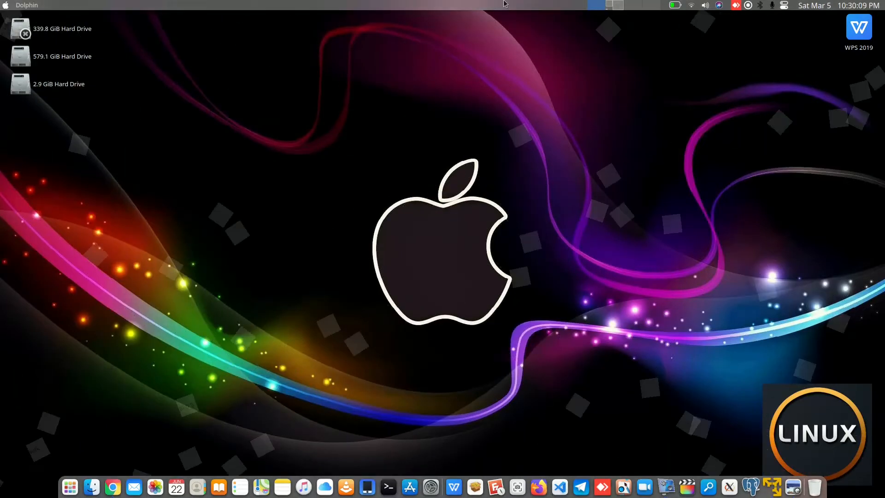
Return to the PDF, clear the highlight and scroll further through the installation steps
{"action": "left_click", "coordinate": [618, 6]}
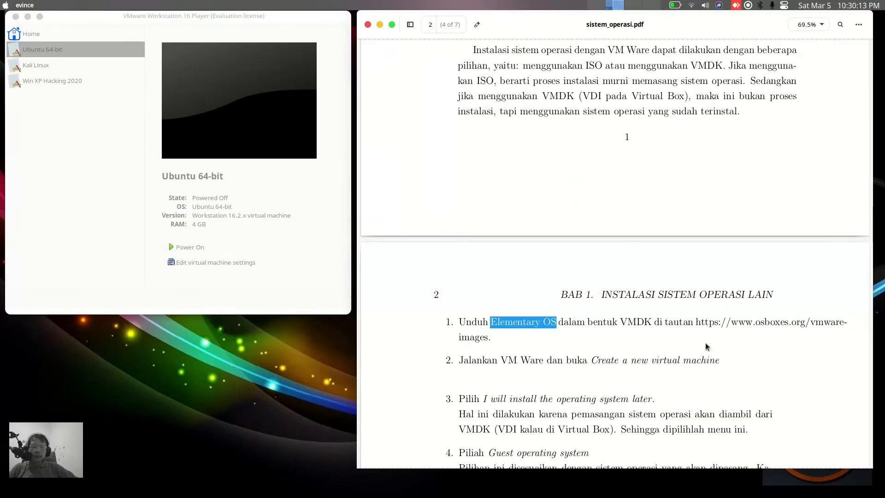
{"action": "left_click", "coordinate": [600, 335]}
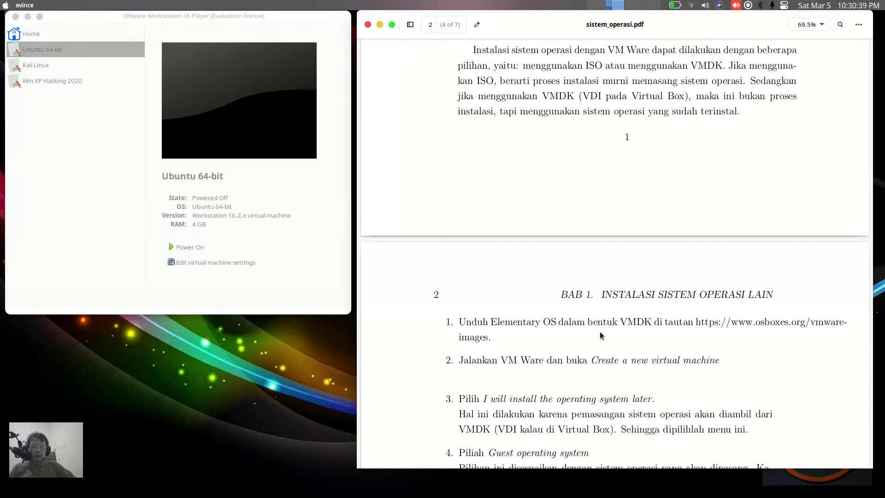
{"action": "scroll", "coordinate": [599, 331], "scroll_direction": "down", "scroll_amount": 2}
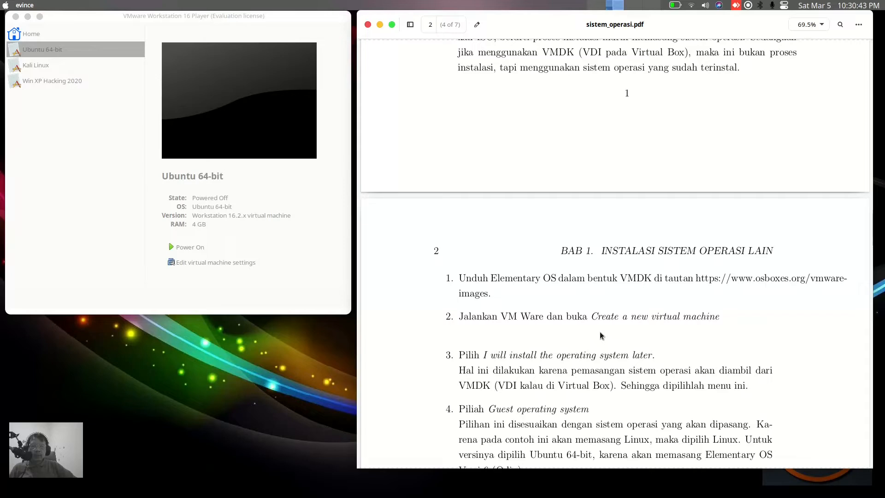
Delete the Ubuntu 64-bit virtual machine from disk, confirming the permanent deletion
{"action": "left_click", "coordinate": [74, 178]}
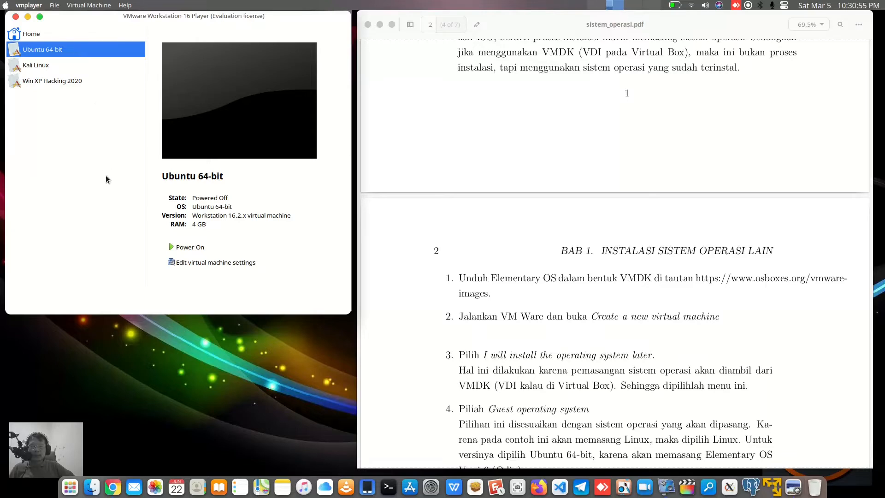
{"action": "right_click", "coordinate": [81, 51]}
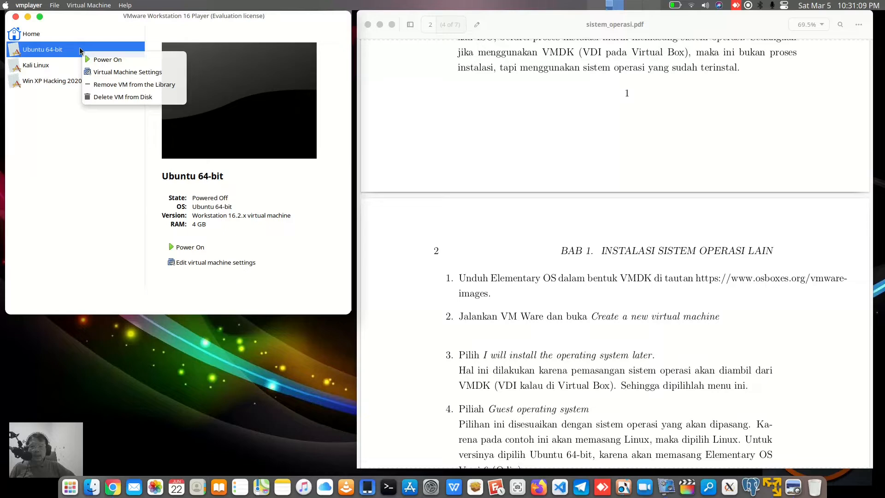
{"action": "left_click", "coordinate": [138, 97]}
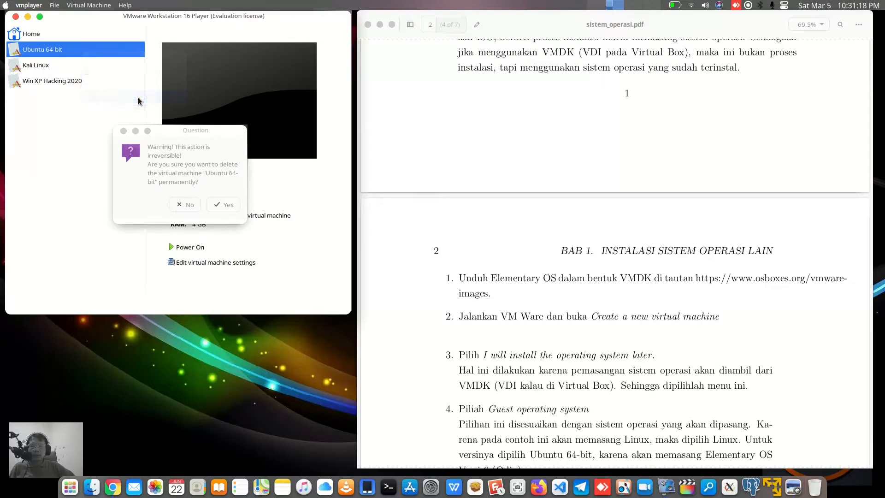
{"action": "left_click", "coordinate": [228, 206]}
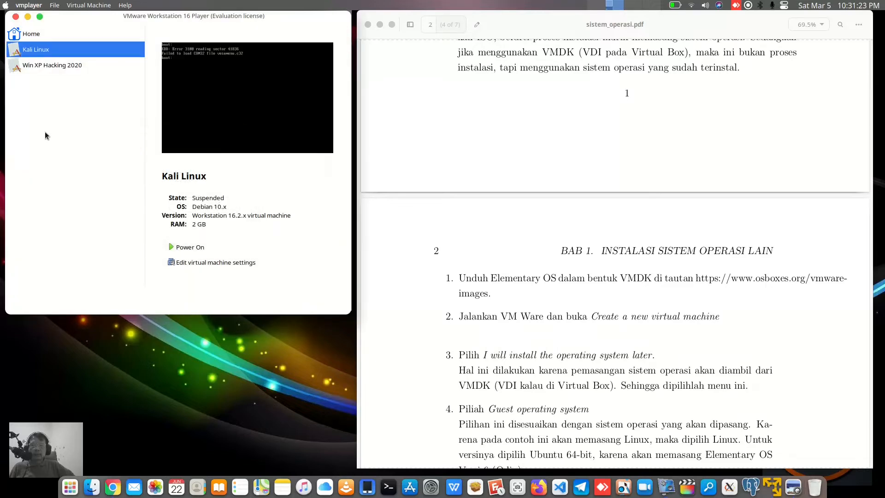
Start the New Virtual Machine Wizard and scroll the PDF to the guest operating system instructions
{"action": "left_click", "coordinate": [71, 66]}
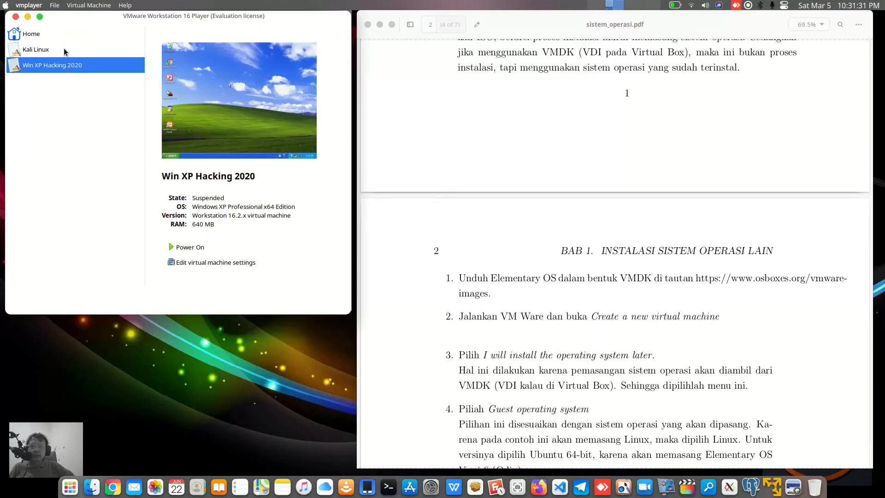
{"action": "left_click", "coordinate": [64, 50]}
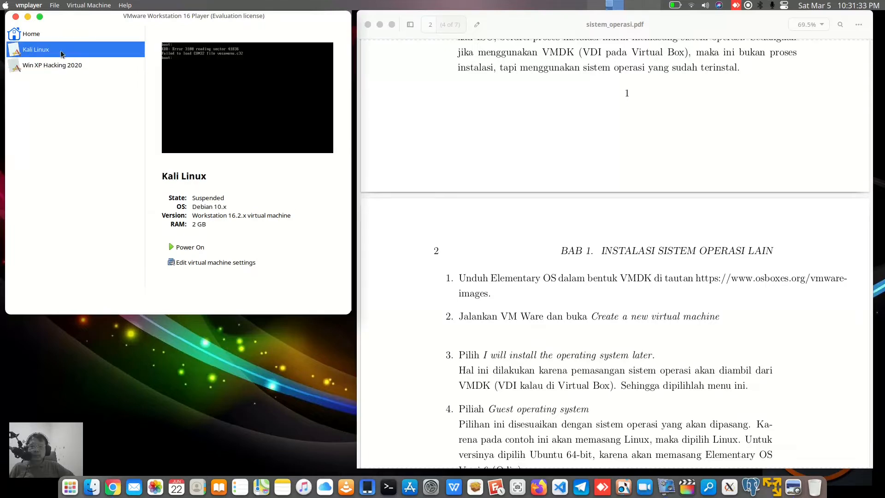
{"action": "left_click", "coordinate": [85, 7]}
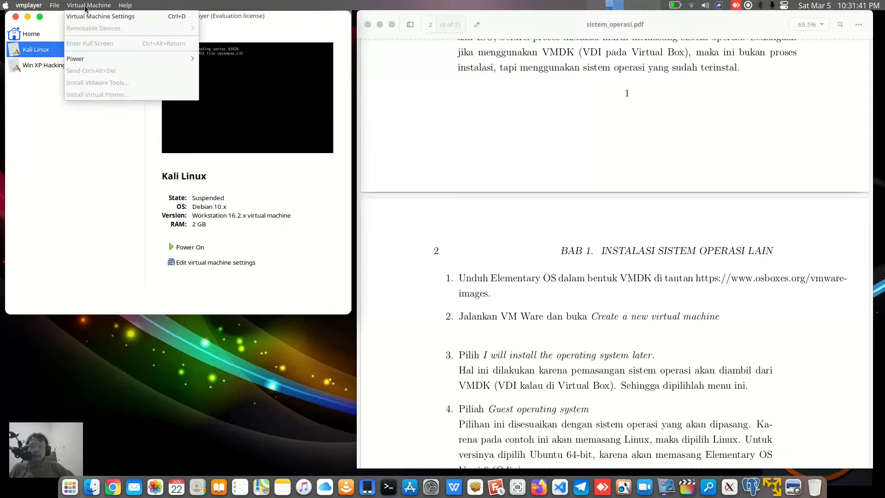
{"action": "mouse_move", "coordinate": [52, 8]}
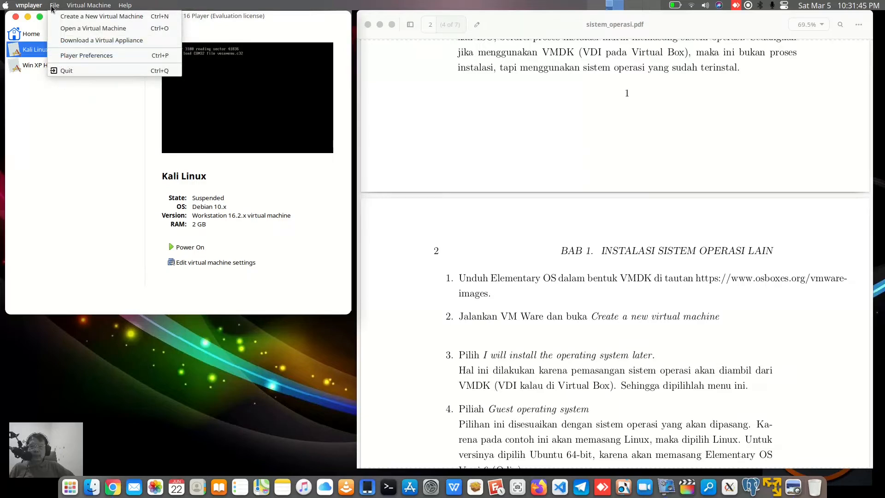
{"action": "left_click", "coordinate": [72, 18]}
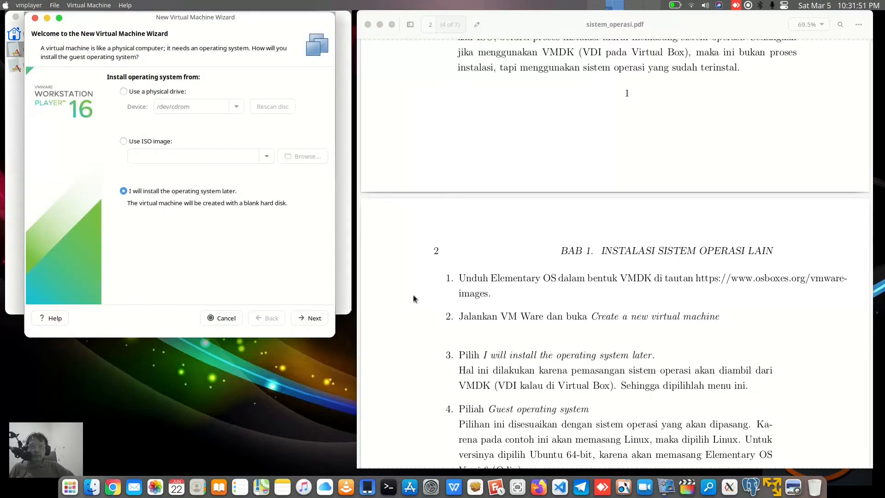
{"action": "scroll", "coordinate": [595, 317], "scroll_direction": "down", "scroll_amount": 3}
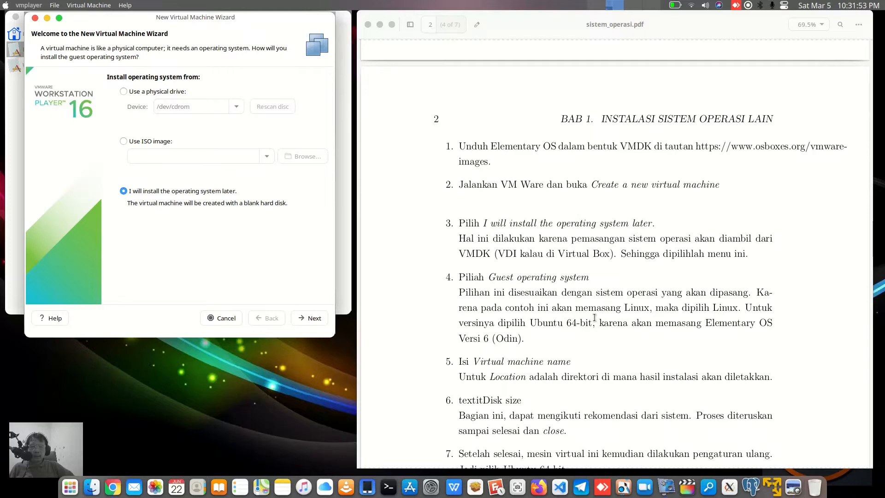
Keep the install-later option and choose Linux with version Ubuntu 64-bit as the guest operating system
{"action": "scroll", "coordinate": [599, 256], "scroll_direction": "down", "scroll_amount": 1}
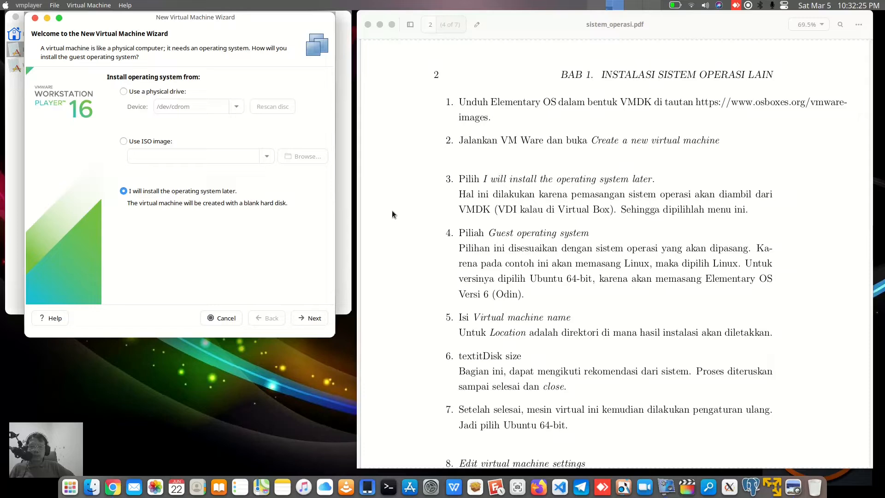
{"action": "left_click", "coordinate": [314, 319]}
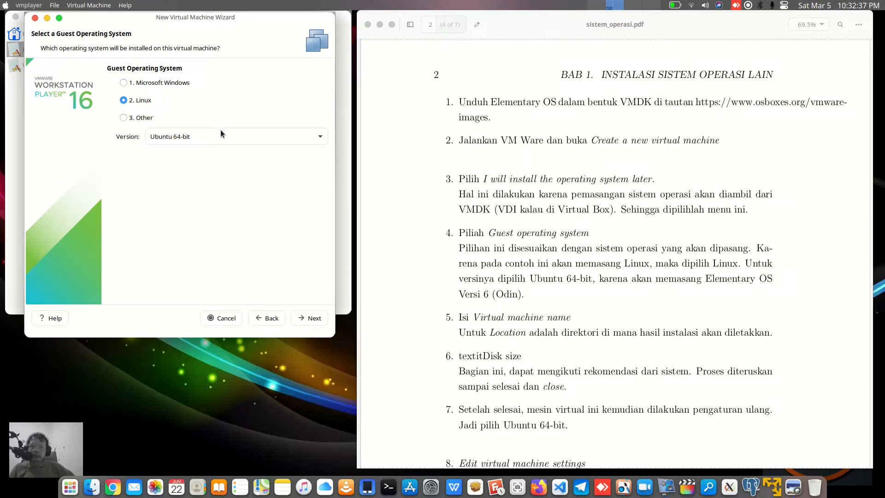
{"action": "left_click", "coordinate": [309, 137]}
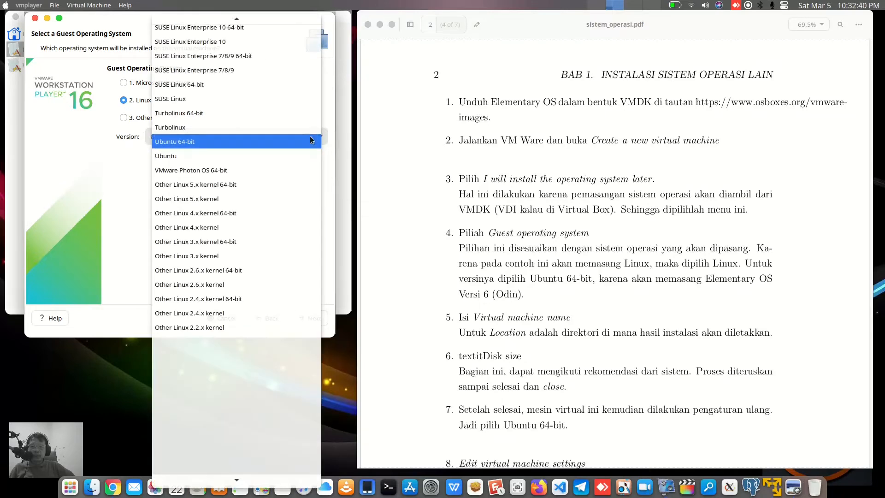
{"action": "left_click", "coordinate": [244, 141]}
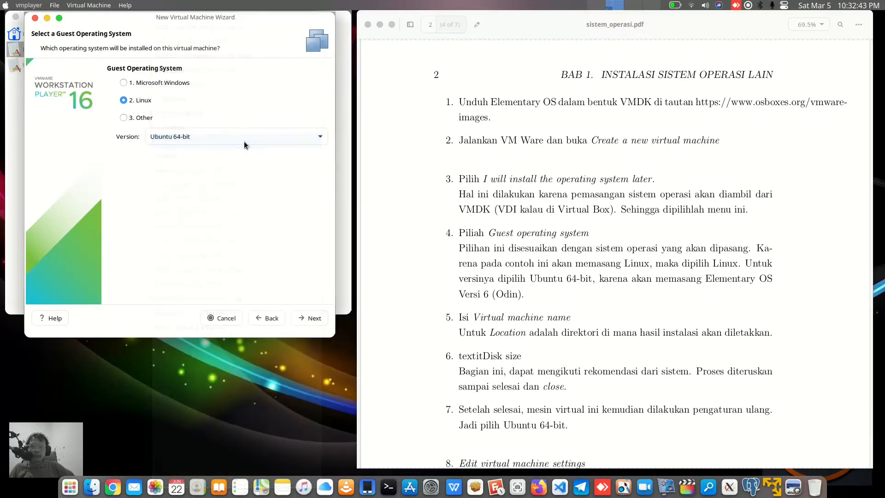
{"action": "left_click", "coordinate": [313, 318]}
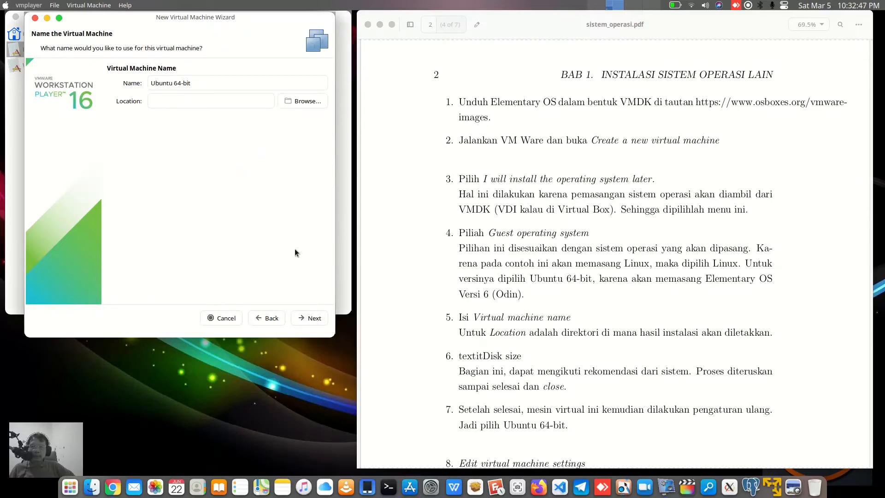
Keep the name Ubuntu 64-bit, set the location to /tmp, and agree to continue with that location
{"action": "left_click", "coordinate": [220, 82]}
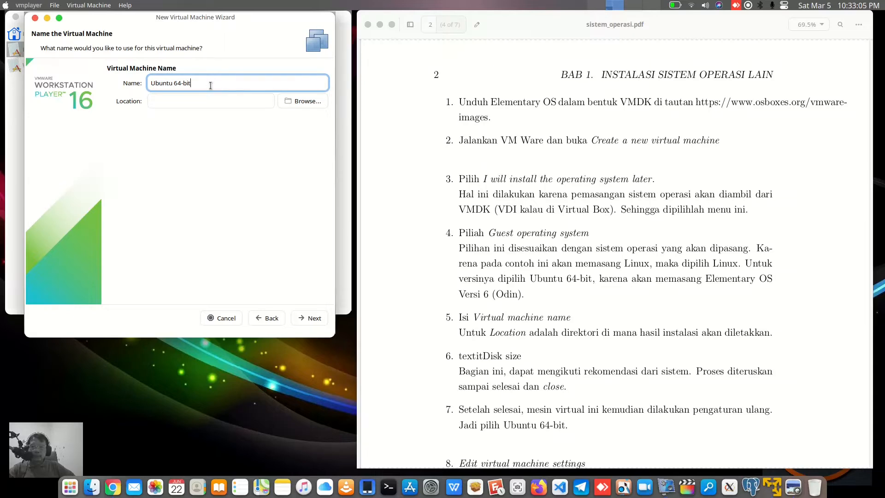
{"action": "left_click", "coordinate": [252, 100]}
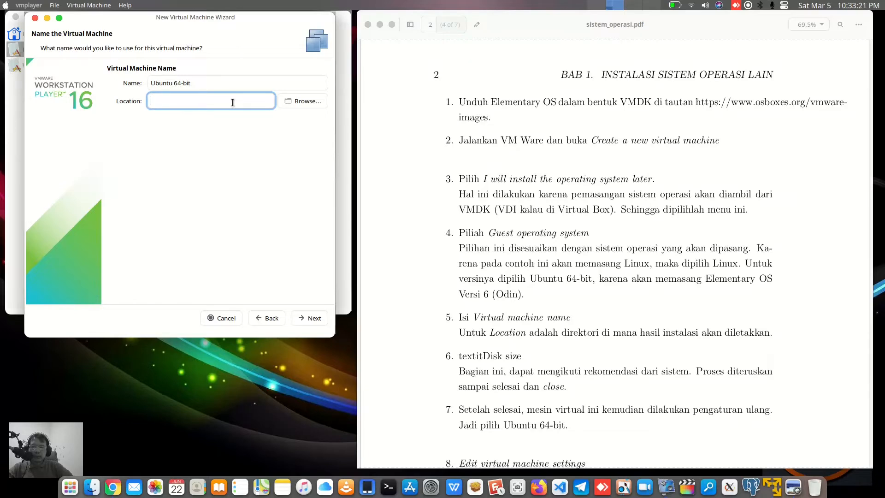
{"action": "type", "text": "/tmp"}
{"action": "left_click", "coordinate": [314, 320]}
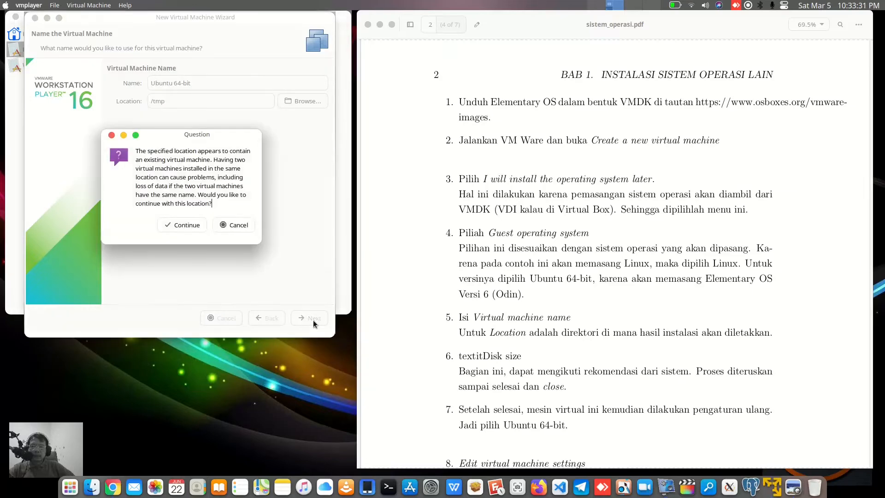
{"action": "left_click", "coordinate": [192, 225]}
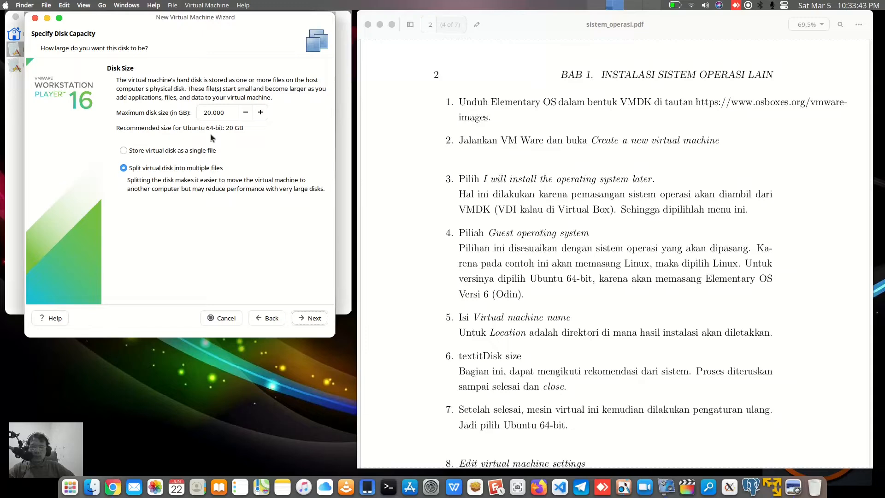
Accept the 20 GB disk split into multiple files and finish creating the virtual machine
{"action": "left_click", "coordinate": [312, 318]}
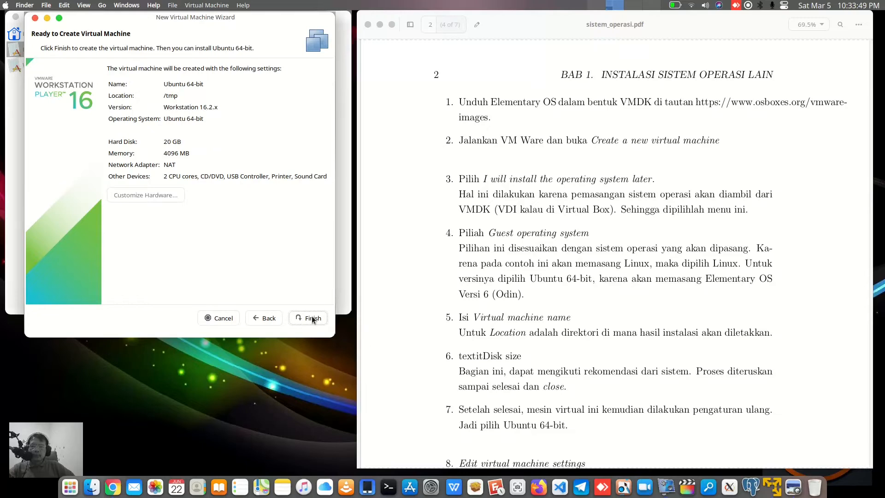
{"action": "left_click", "coordinate": [312, 318]}
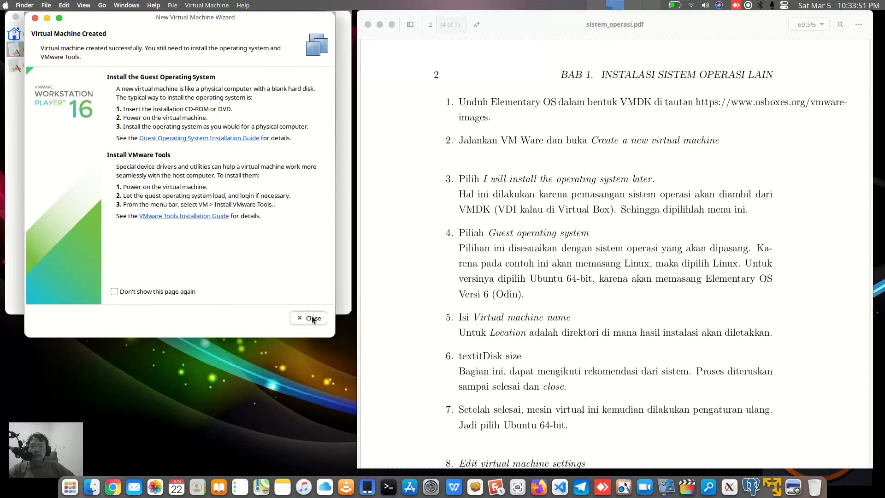
{"action": "left_click", "coordinate": [312, 318]}
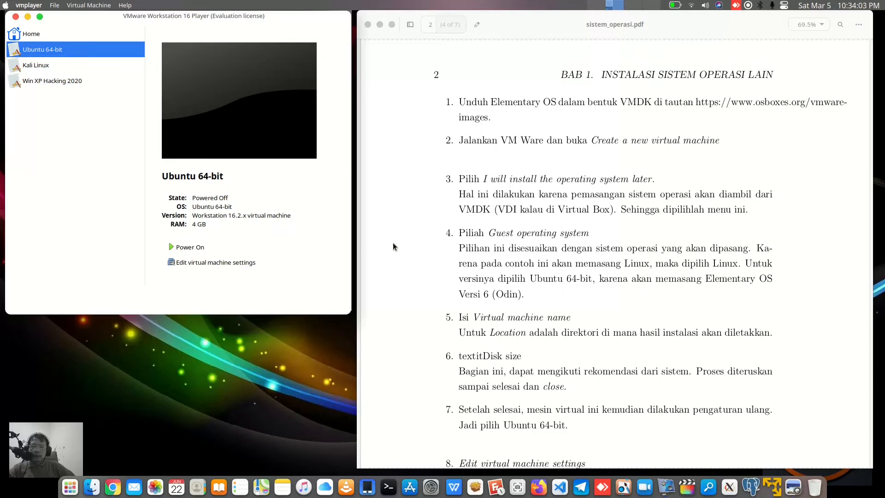
Scroll through the PDF's remaining steps and highlight the Edit virtual machine settings instruction
{"action": "scroll", "coordinate": [600, 271], "scroll_direction": "down", "scroll_amount": 10}
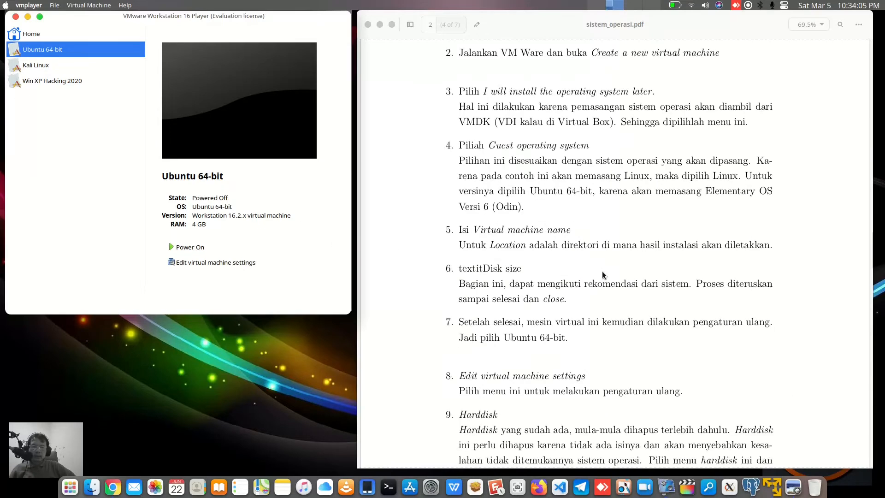
{"action": "scroll", "coordinate": [602, 276], "scroll_direction": "down", "scroll_amount": 2}
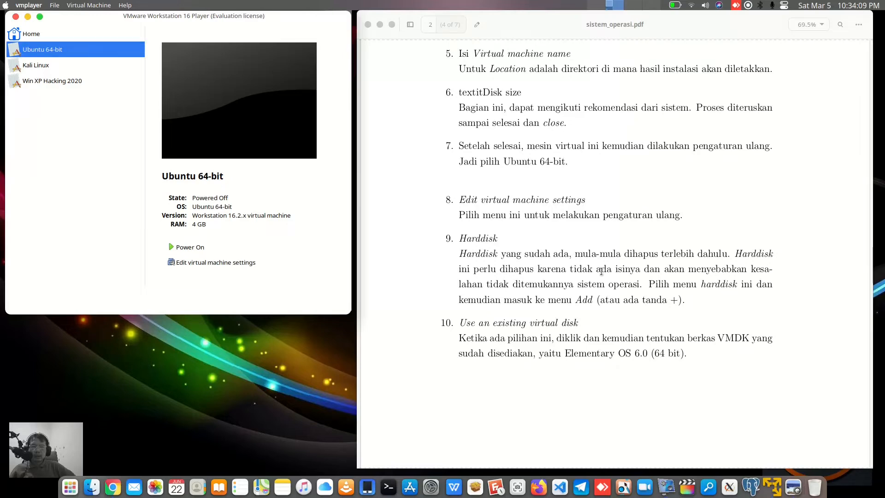
{"action": "scroll", "coordinate": [602, 272], "scroll_direction": "up", "scroll_amount": 2}
{"action": "scroll", "coordinate": [602, 275], "scroll_direction": "up", "scroll_amount": 2}
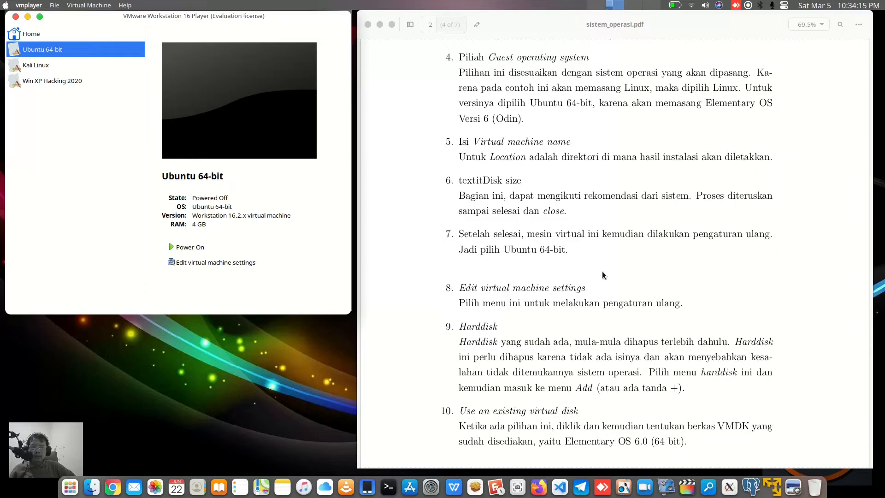
{"action": "scroll", "coordinate": [602, 272], "scroll_direction": "down", "scroll_amount": 2}
{"action": "scroll", "coordinate": [602, 272], "scroll_direction": "down", "scroll_amount": 2}
{"action": "scroll", "coordinate": [601, 271], "scroll_direction": "down", "scroll_amount": 4}
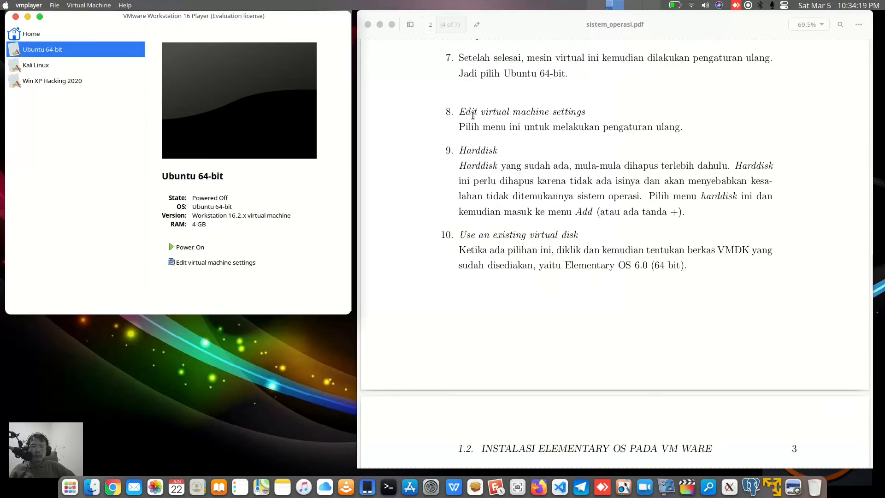
{"action": "left_click_drag", "start_coordinate": [457, 112], "coordinate": [585, 112]}
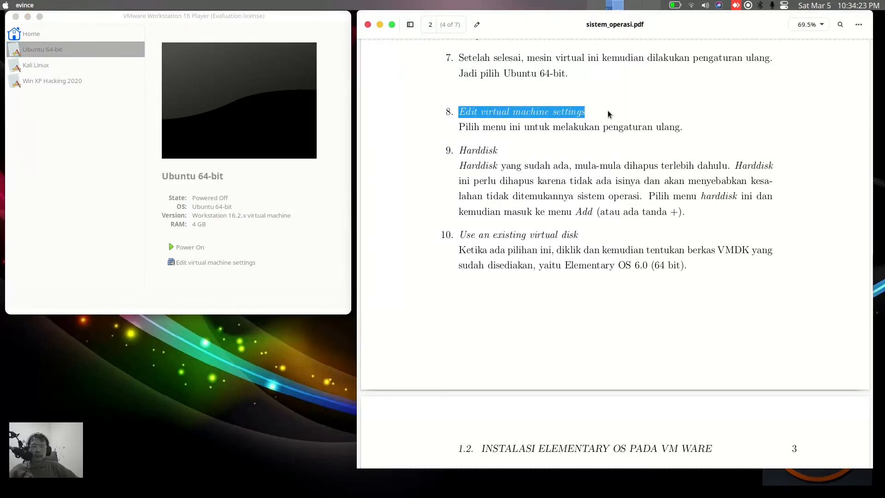
{"action": "left_click", "coordinate": [261, 282]}
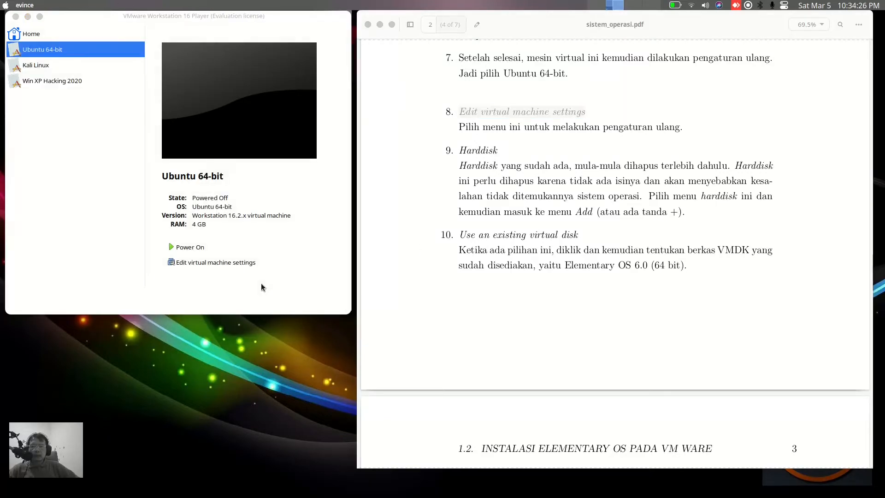
Open the virtual machine settings and remove the existing 20 GB SCSI hard disk
{"action": "left_click", "coordinate": [215, 262]}
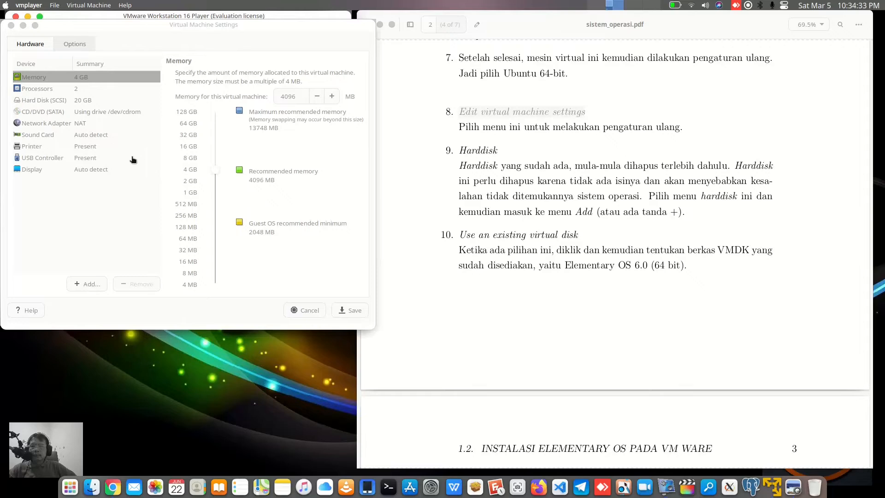
{"action": "left_click", "coordinate": [70, 102]}
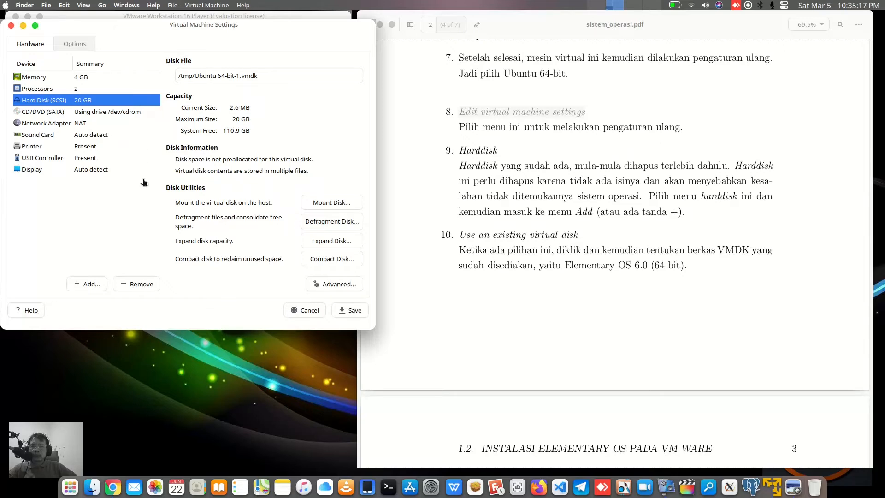
{"action": "left_click", "coordinate": [146, 284]}
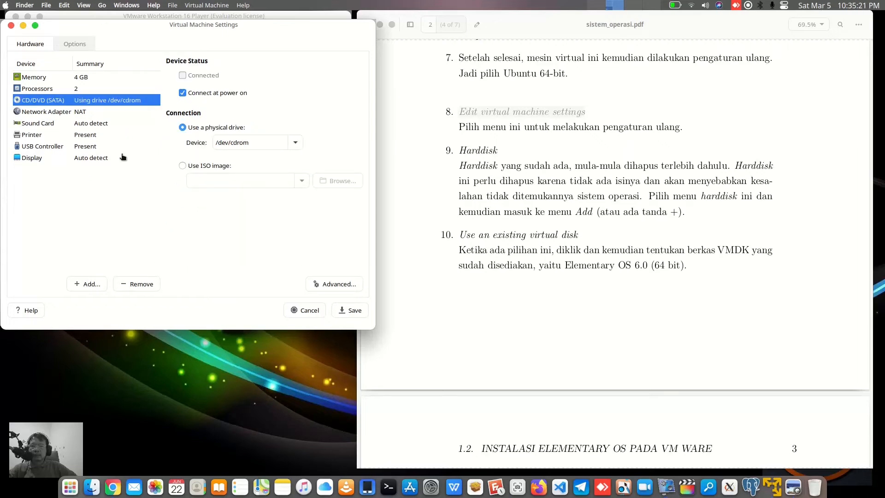
Start adding a SCSI hard disk that uses an existing virtual disk
{"action": "left_click", "coordinate": [91, 285]}
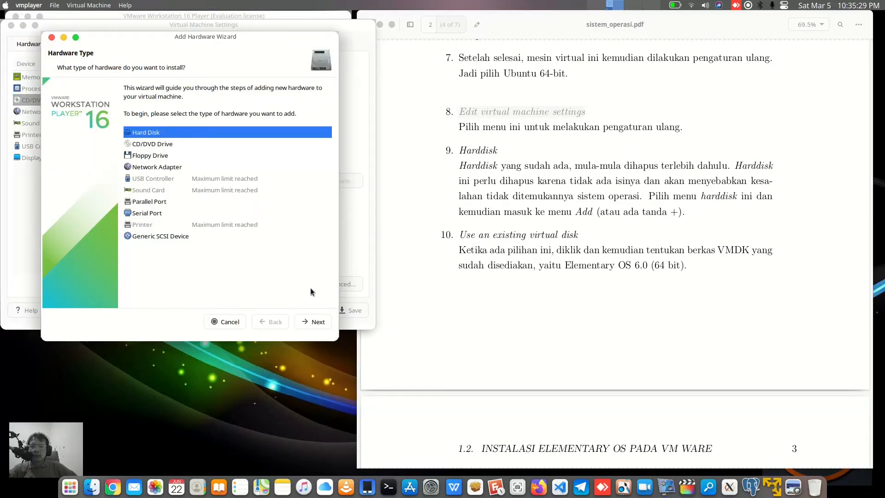
{"action": "left_click", "coordinate": [322, 324]}
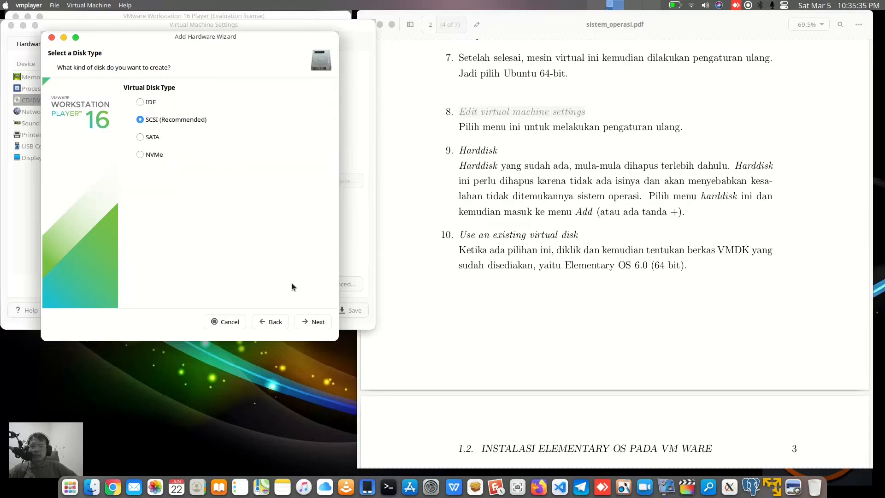
{"action": "left_click", "coordinate": [318, 322]}
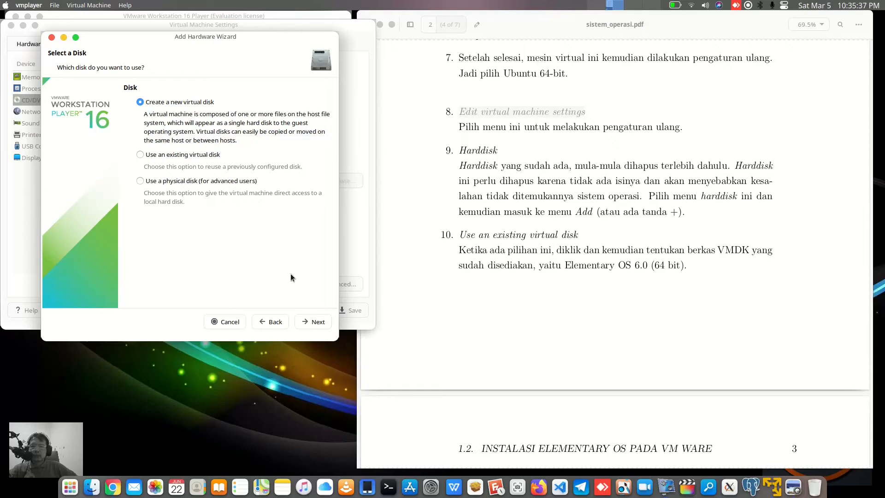
{"action": "left_click", "coordinate": [178, 156]}
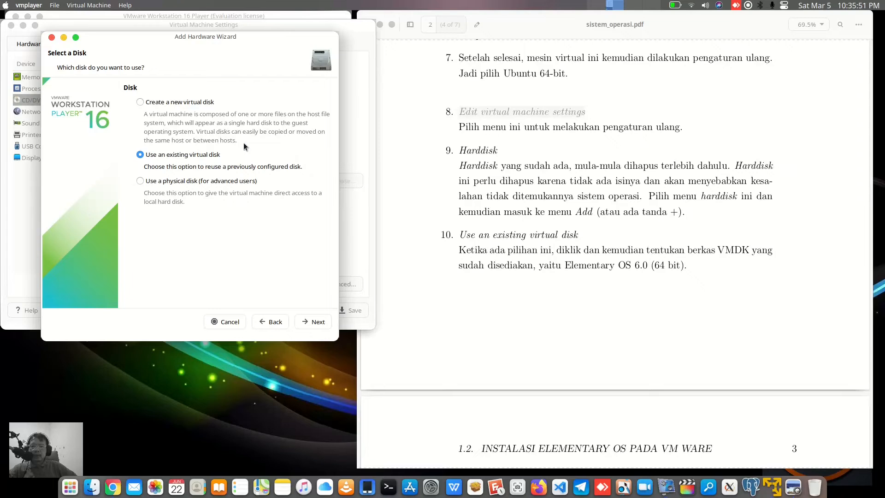
{"action": "left_click", "coordinate": [320, 322]}
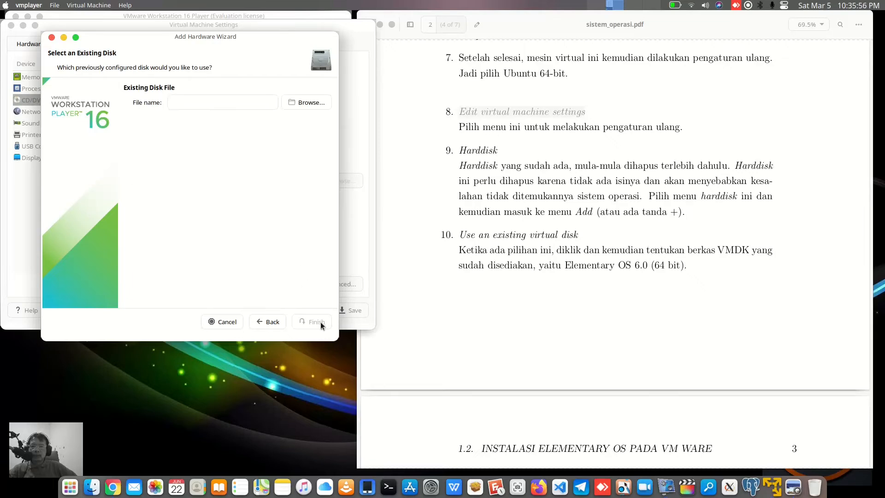
Browse to home/dwijim/source and pick Elementary OS 6.0 (64bit).vmdk as the disk file
{"action": "left_click", "coordinate": [304, 102]}
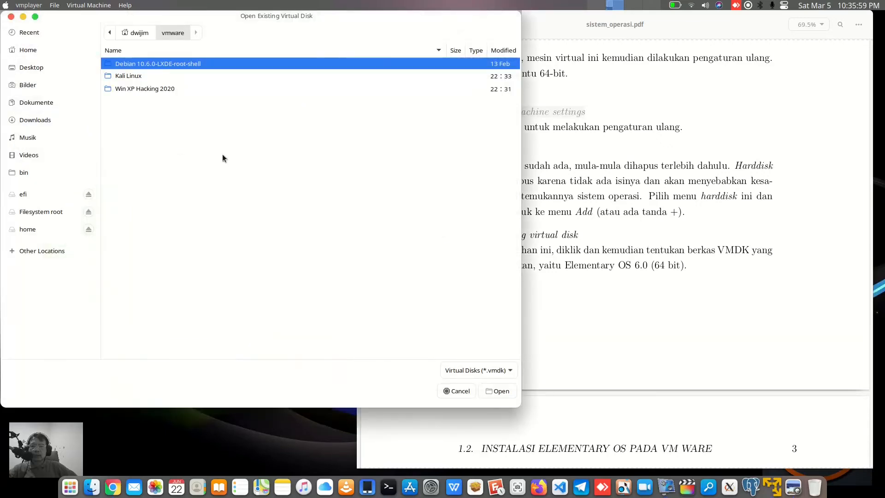
{"action": "left_click", "coordinate": [52, 229]}
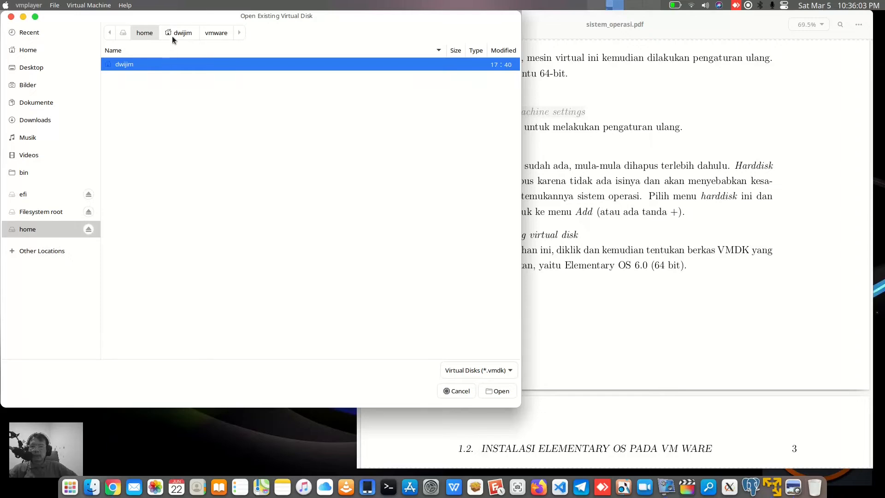
{"action": "left_click", "coordinate": [179, 32]}
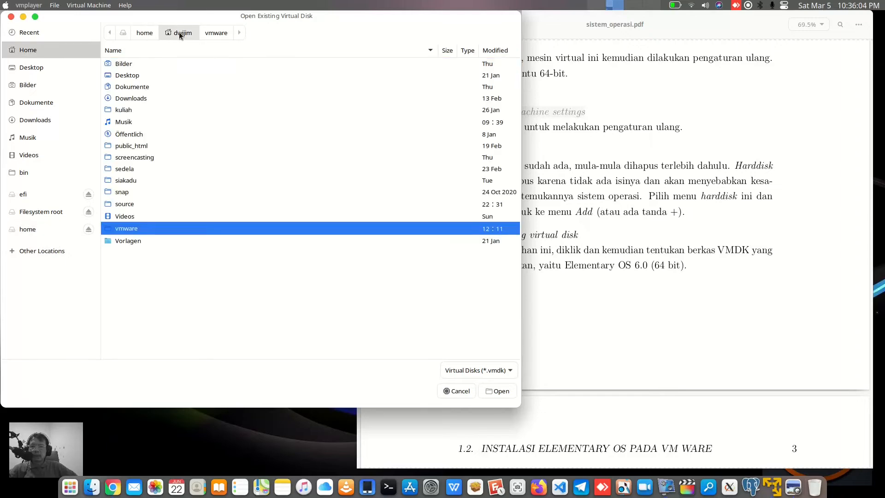
{"action": "double_click", "coordinate": [136, 202]}
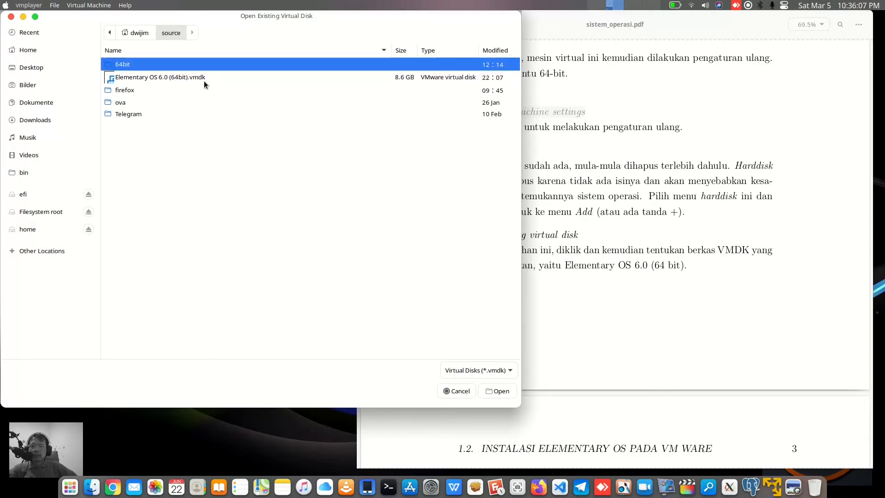
{"action": "left_click", "coordinate": [200, 76]}
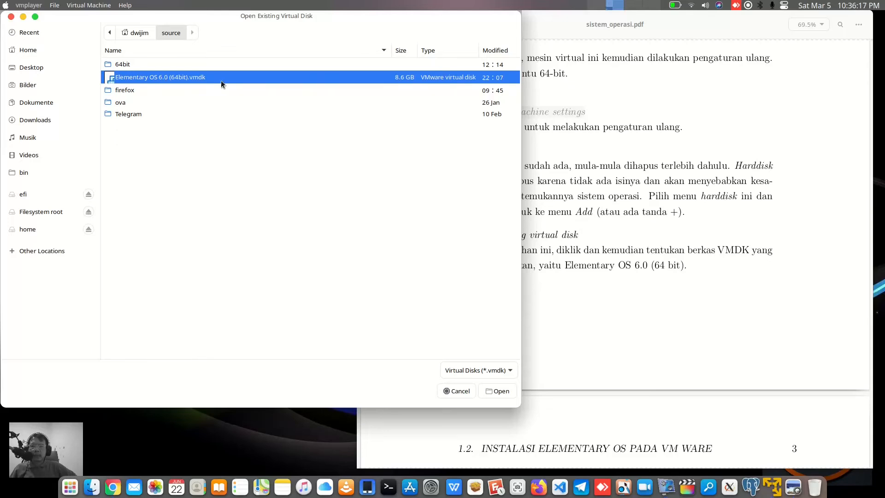
{"action": "left_click", "coordinate": [501, 391]}
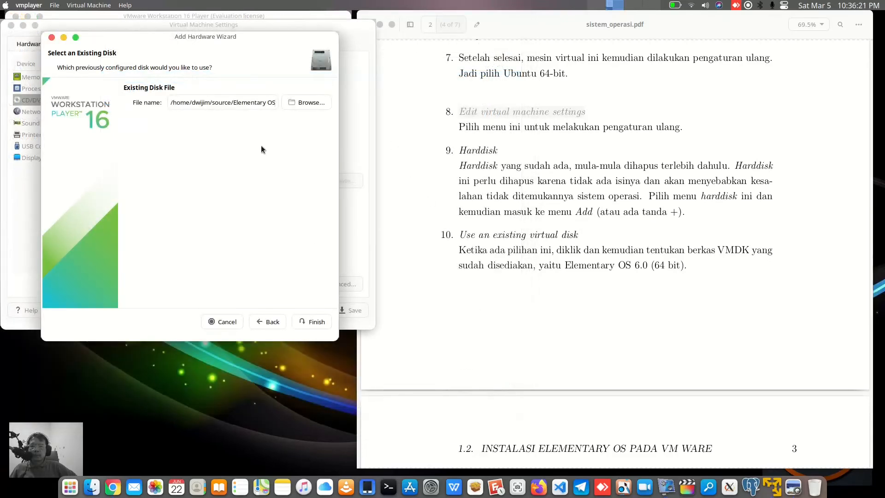
Finish adding the disk while keeping its existing format, and save the virtual machine settings
{"action": "left_click", "coordinate": [317, 322]}
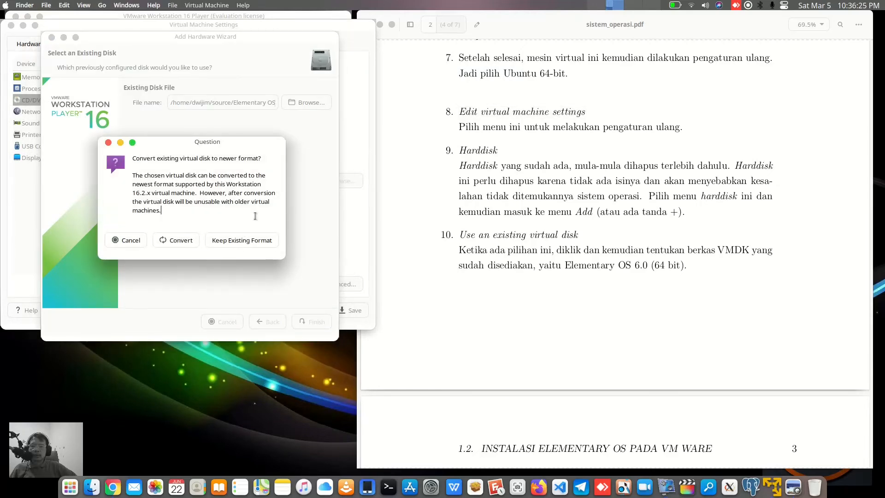
{"action": "left_click", "coordinate": [254, 240]}
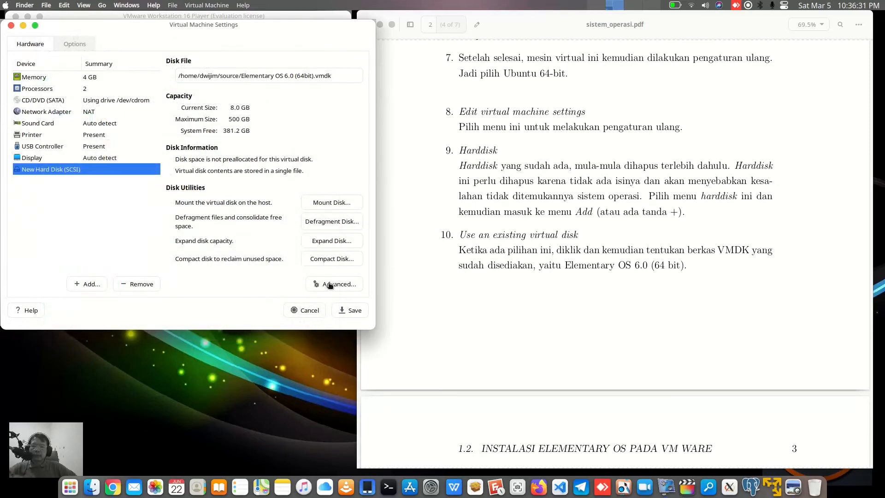
{"action": "left_click", "coordinate": [355, 312]}
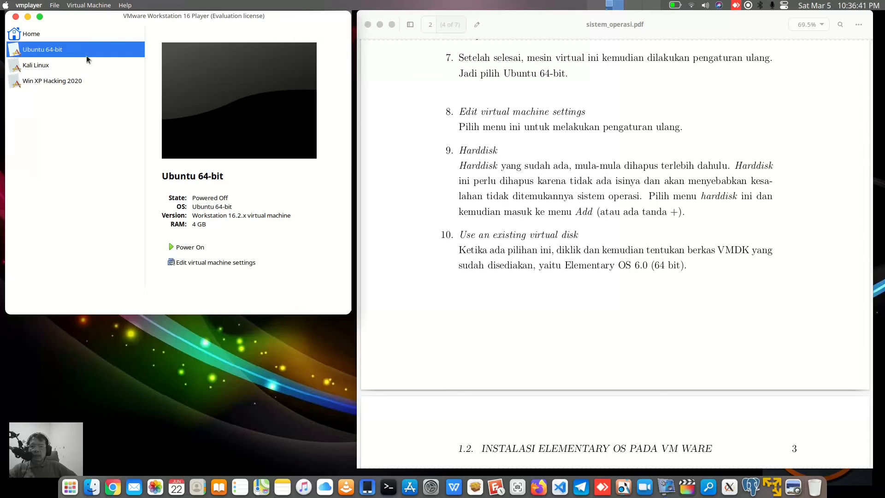
Open the virtual machine settings, rename the virtual machine to Elementary OS under the general options, and save
{"action": "left_click", "coordinate": [206, 262]}
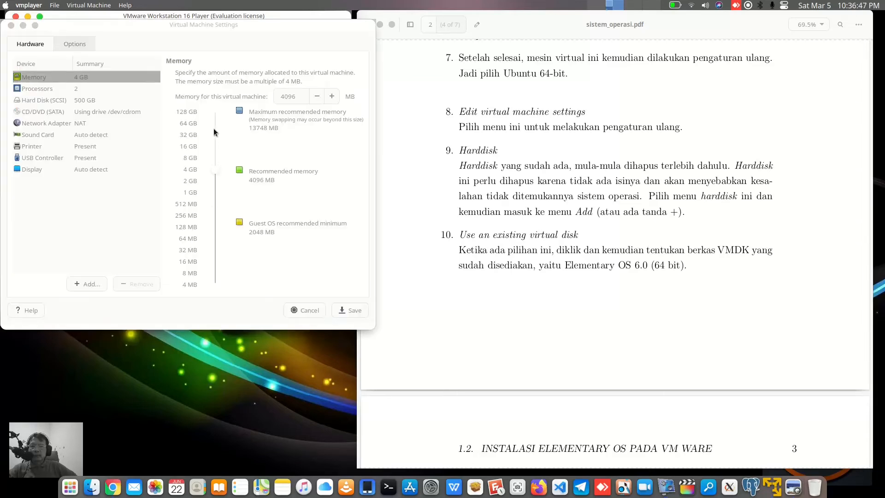
{"action": "left_click", "coordinate": [29, 62]}
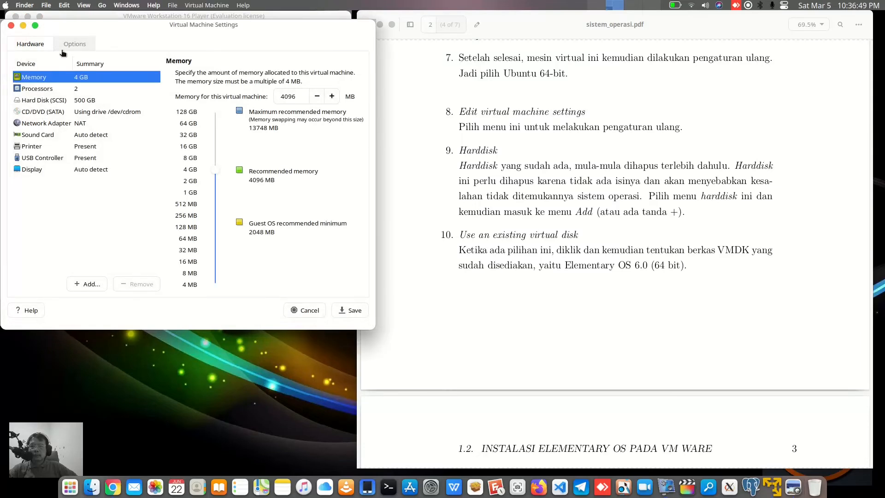
{"action": "left_click", "coordinate": [78, 46]}
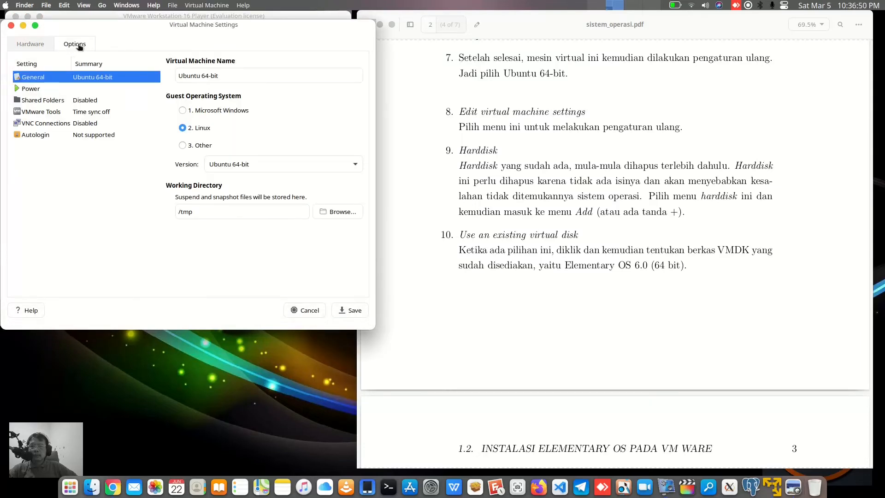
{"action": "left_click", "coordinate": [235, 76]}
{"action": "key", "text": "BackSpace"}
{"action": "key", "text": "BackSpace"}
{"action": "key", "text": "BackSpace"}
{"action": "key", "text": "BackSpace"}
{"action": "key", "text": "BackSpace"}
{"action": "key", "text": "BackSpace"}
{"action": "key", "text": "BackSpace"}
{"action": "key", "text": "BackSpace"}
{"action": "key", "text": "BackSpace"}
{"action": "key", "text": "BackSpace"}
{"action": "key", "text": "BackSpace"}
{"action": "key", "text": "BackSpace"}
{"action": "key", "text": "BackSpace"}
{"action": "type", "text": "Elementary OS"}
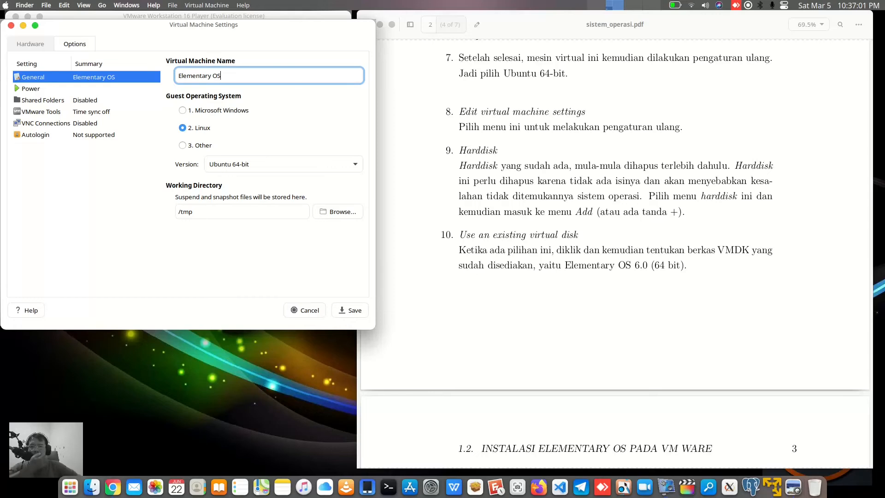
{"action": "left_click", "coordinate": [354, 310]}
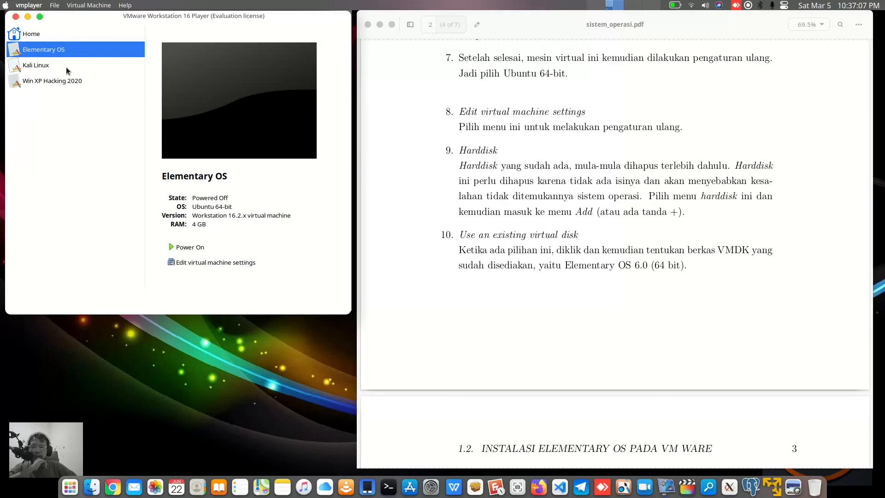
Power on the Elementary OS virtual machine and dismiss the CD-ROM connection notice
{"action": "left_click", "coordinate": [175, 247]}
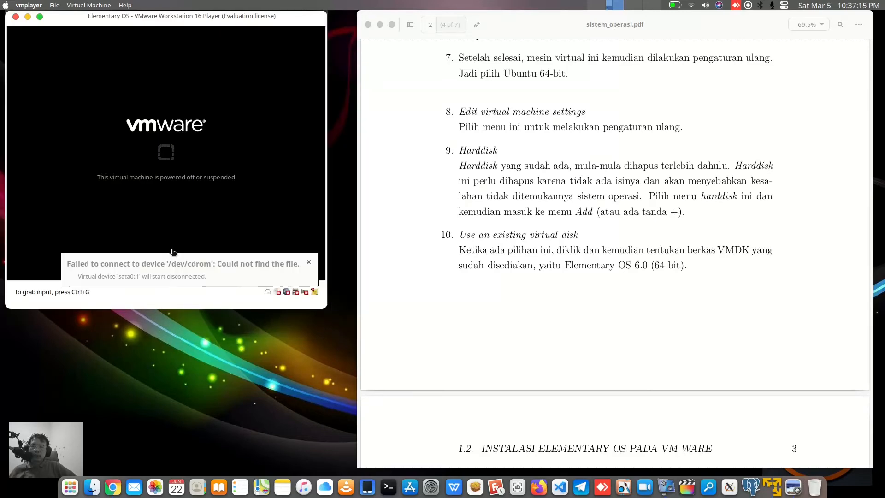
{"action": "left_click", "coordinate": [309, 263]}
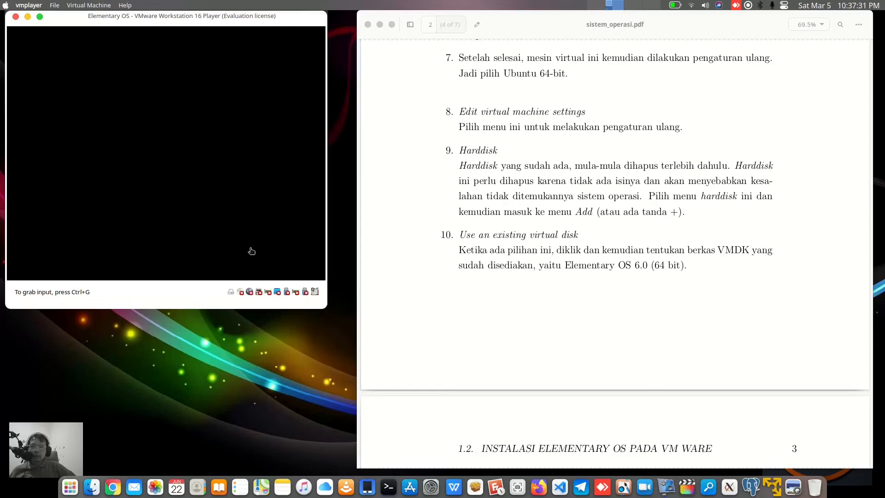
{"action": "left_click", "coordinate": [225, 246]}
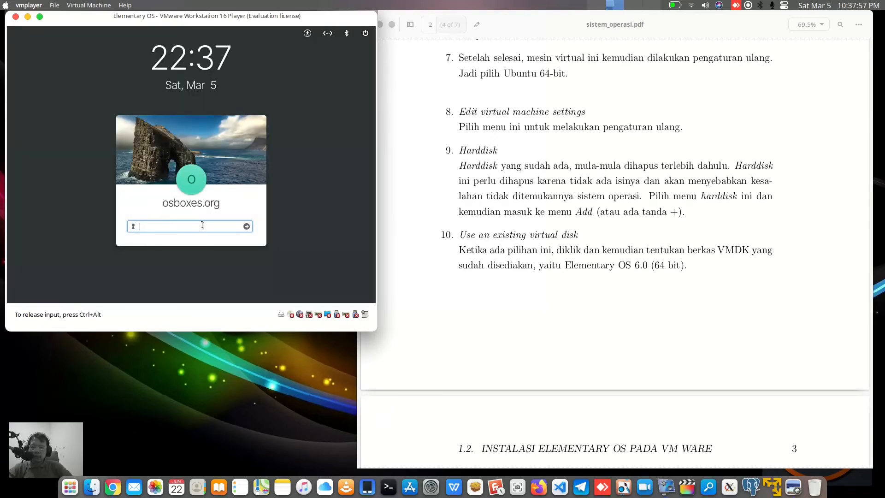
Log in to Elementary OS by entering the account password
{"action": "type", "text": "osboxes.or"}
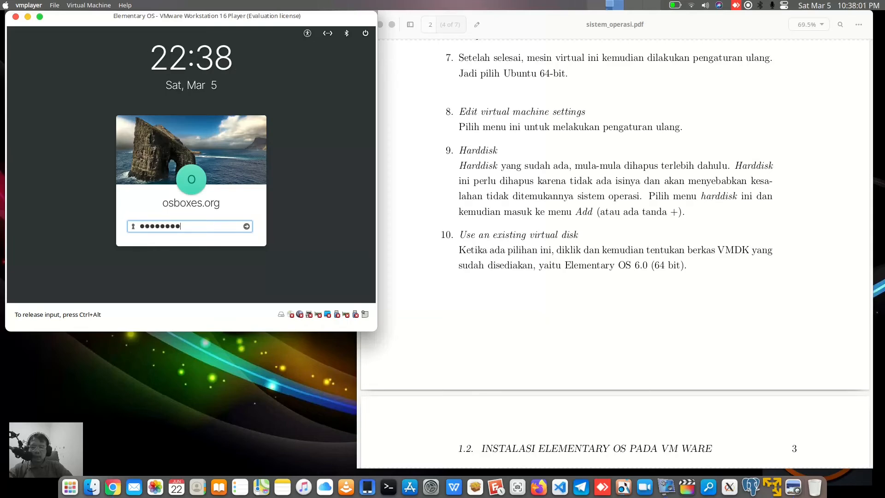
{"action": "type", "text": "g"}
{"action": "key", "text": "Return"}
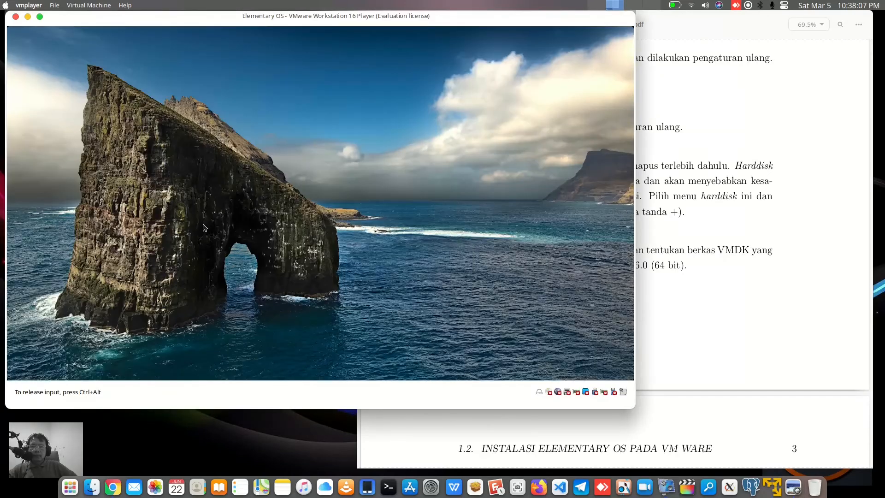
Minimize the PDF guide and move the virtual machine window to the middle of the screen
{"action": "left_click", "coordinate": [643, 217]}
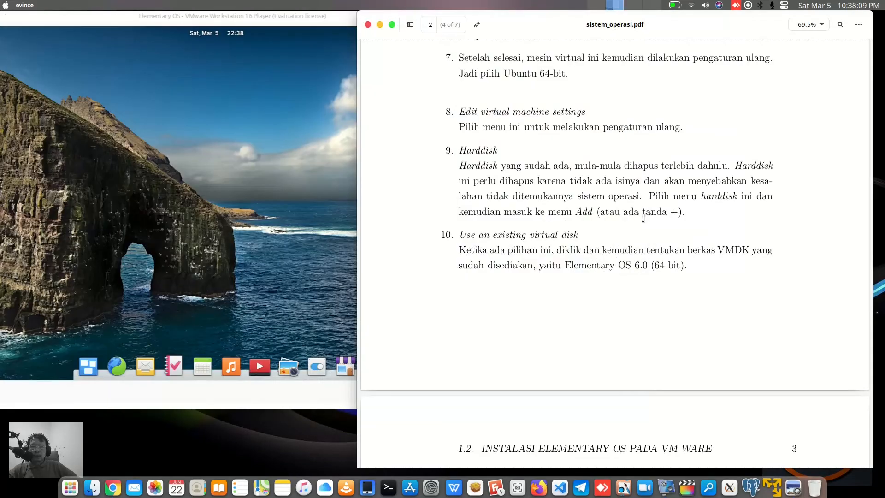
{"action": "left_click", "coordinate": [380, 26]}
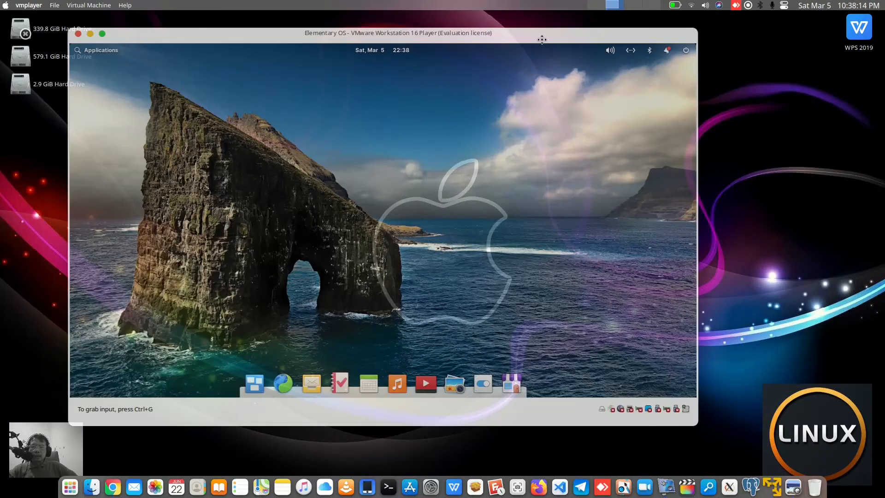
{"action": "left_click_drag", "start_coordinate": [541, 39], "coordinate": [580, 48]}
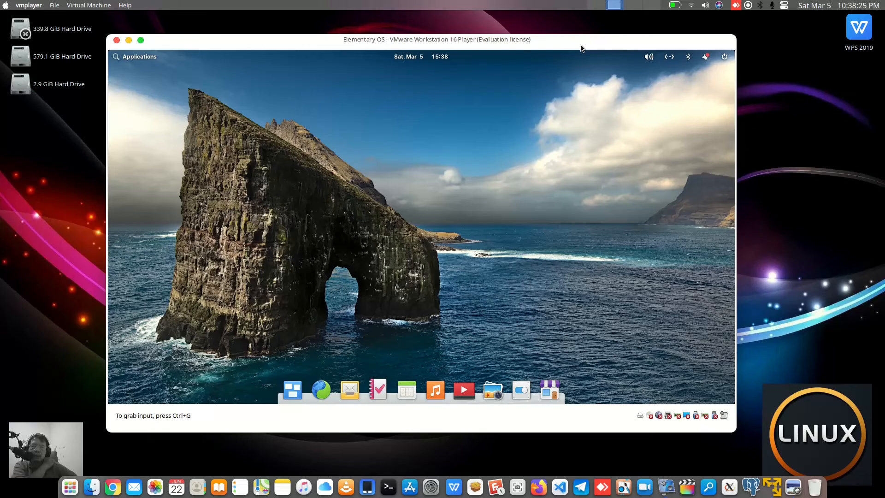
{"action": "left_click", "coordinate": [311, 376]}
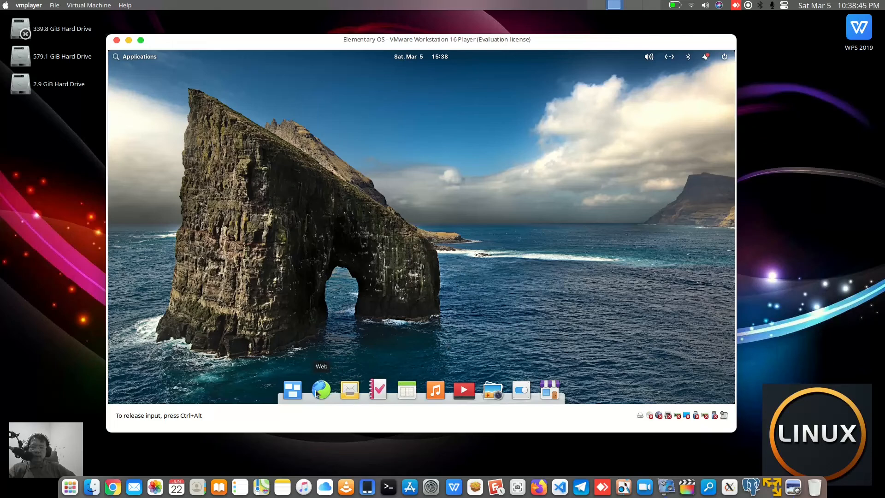
{"action": "left_click", "coordinate": [298, 387]}
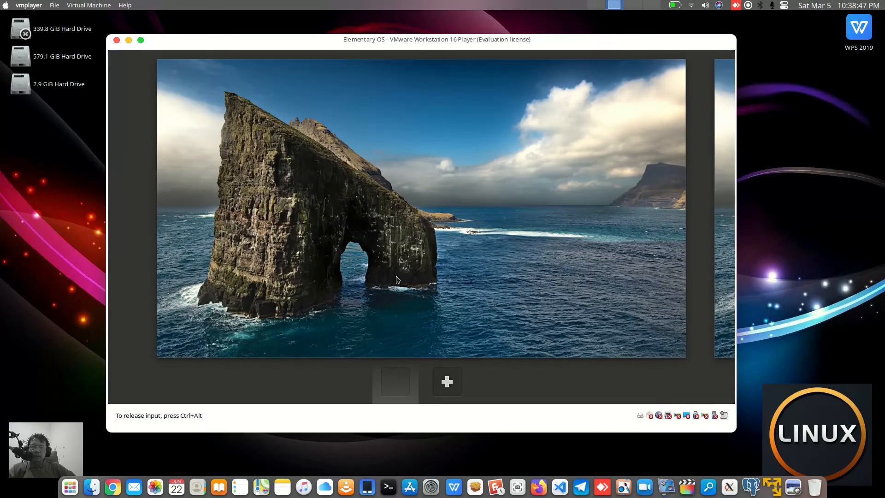
{"action": "left_click", "coordinate": [396, 278]}
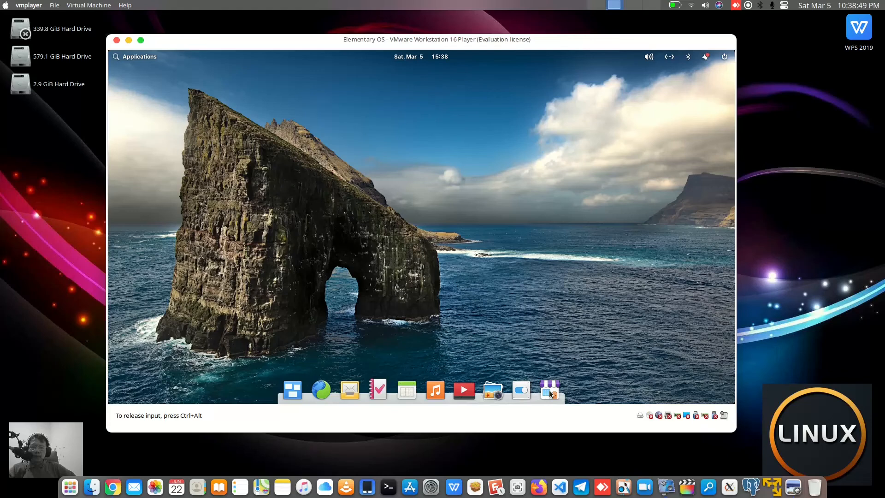
Open the Web browser inside Elementary OS and search Google for the presenter's name
{"action": "left_click", "coordinate": [321, 390]}
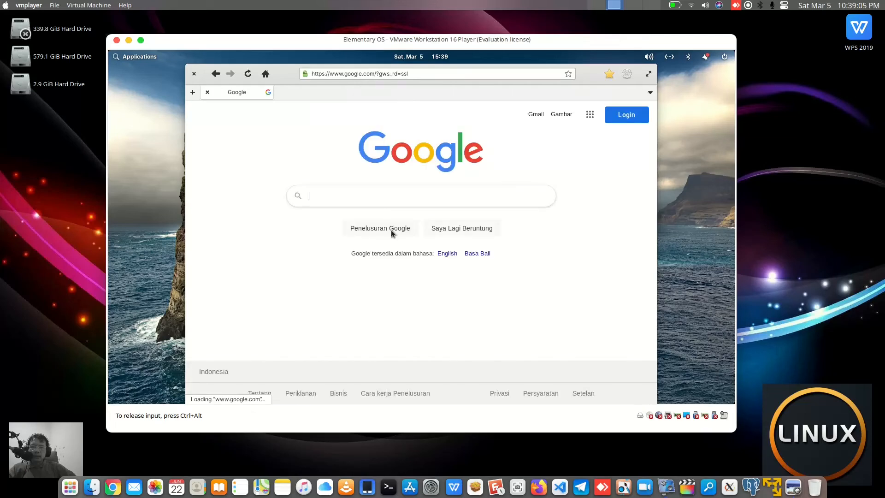
{"action": "type", "text": "dwi sakethi"}
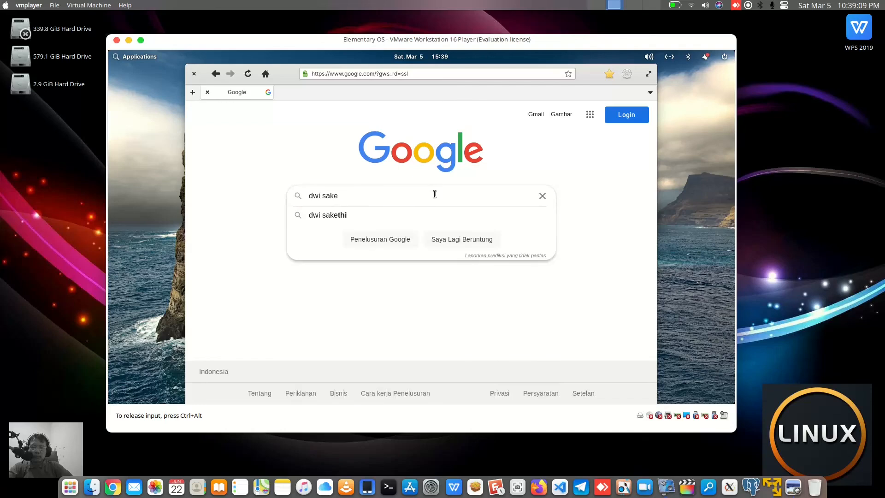
{"action": "key", "text": "Return"}
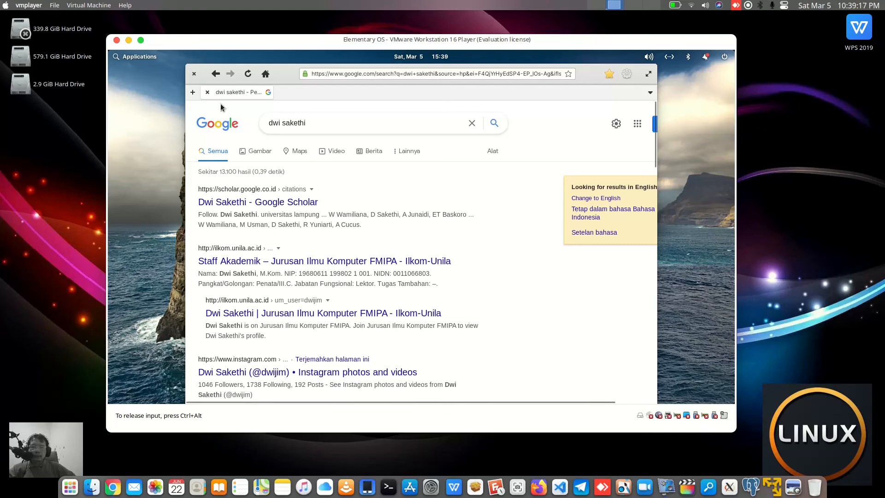
Close the browser and shut down the Elementary OS virtual machine
{"action": "left_click", "coordinate": [193, 74]}
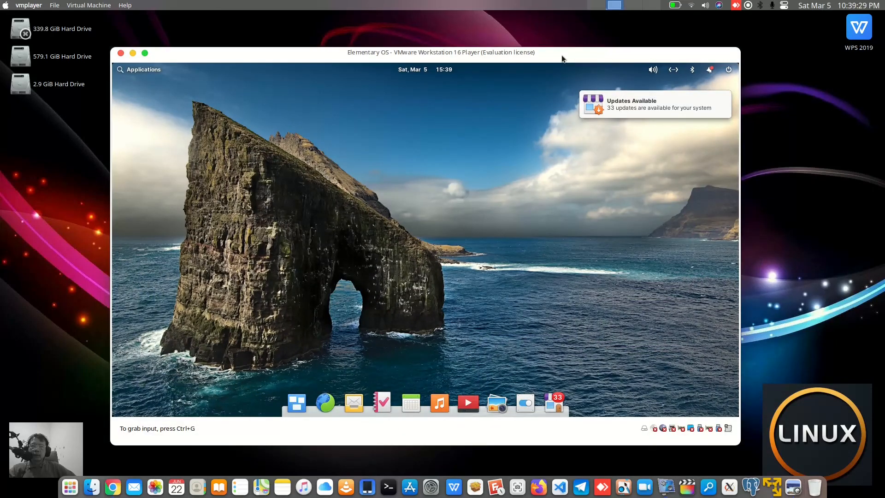
{"action": "left_click", "coordinate": [555, 153]}
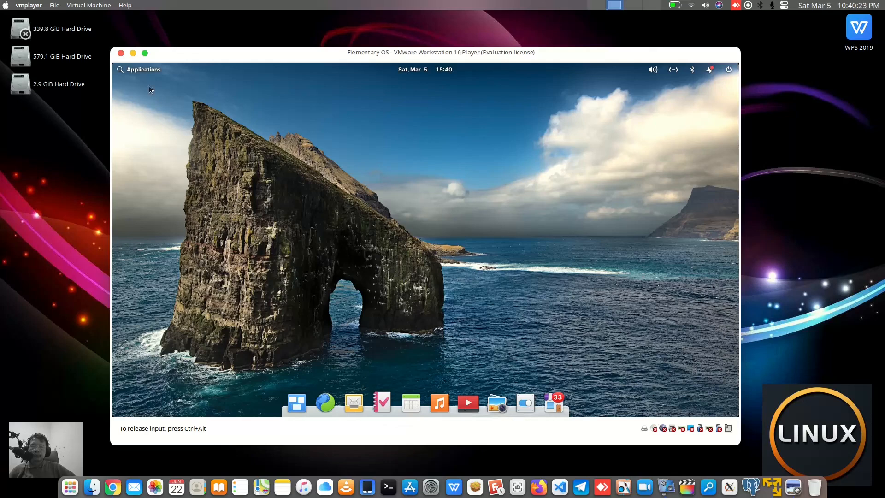
{"action": "left_click", "coordinate": [731, 70]}
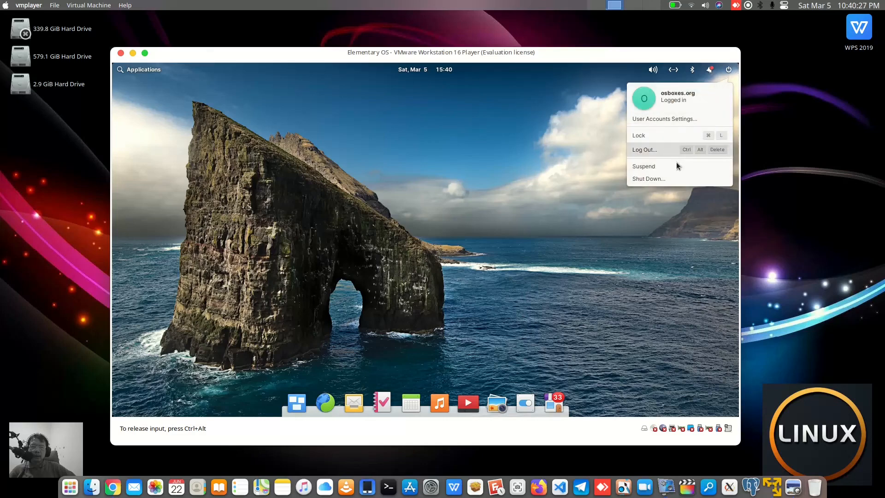
{"action": "left_click", "coordinate": [663, 182]}
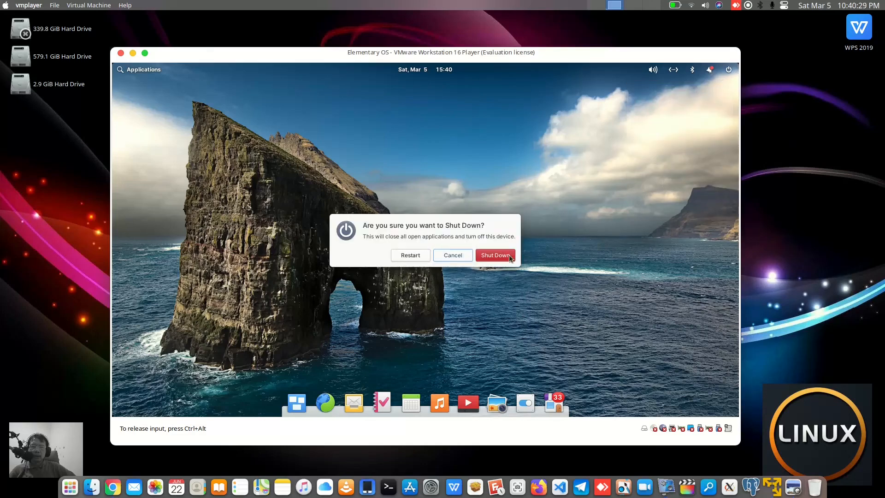
{"action": "left_click", "coordinate": [492, 254]}
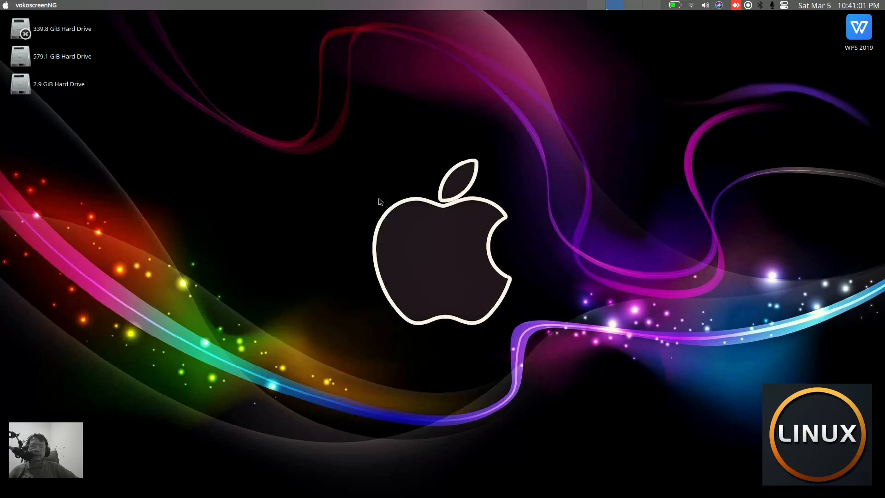
{"action": "mouse_move", "coordinate": [685, 489]}
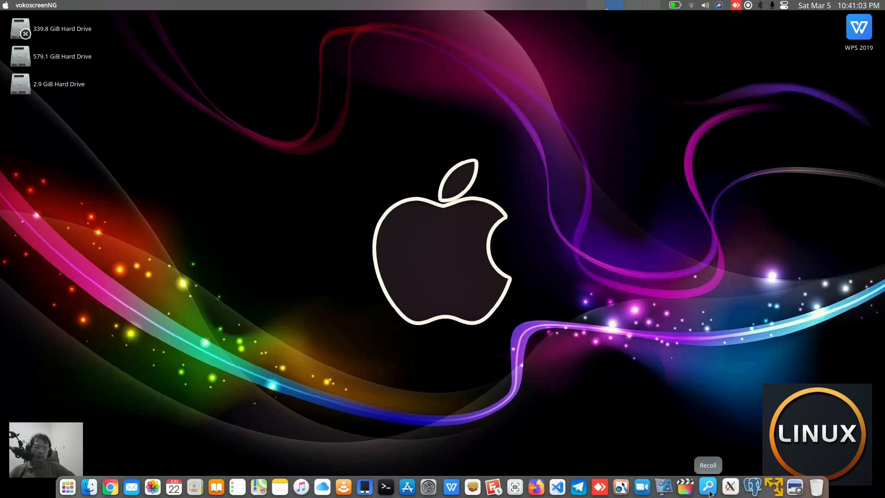